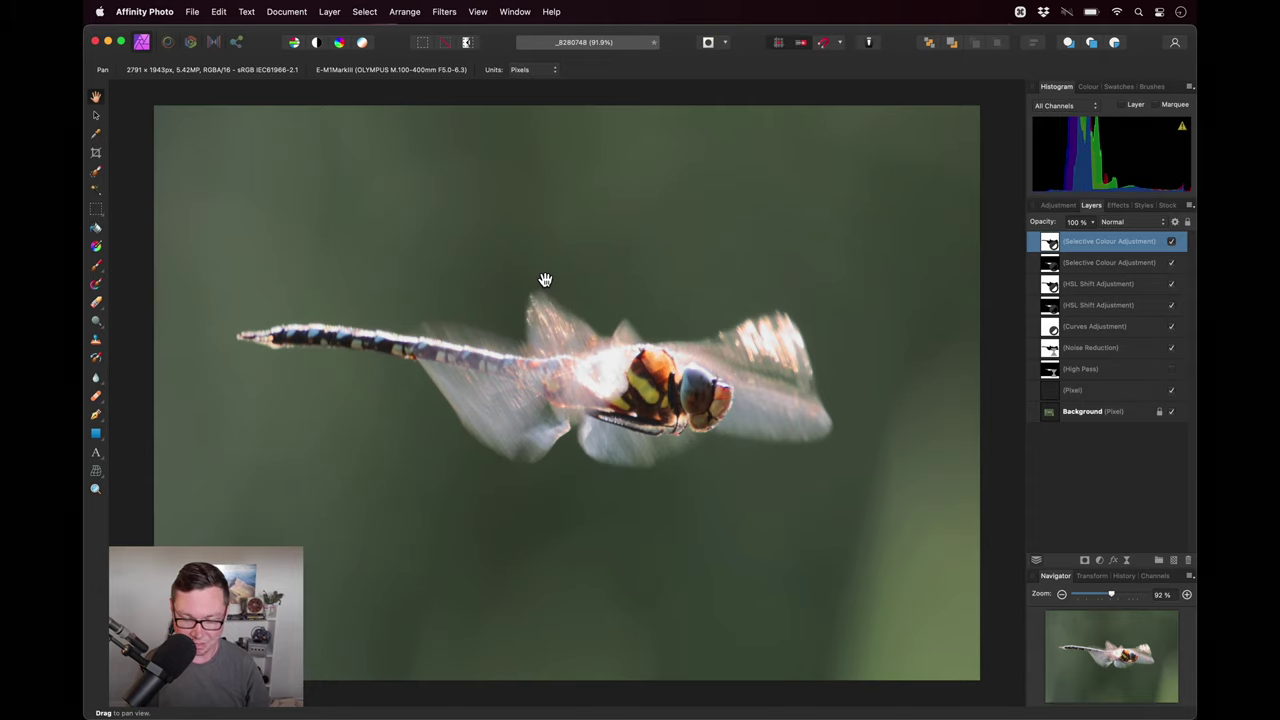
- Add a Curves adjustment layer, lower its midtone point to darken the dragonfly, and close it
{"action": "key", "text": "super+m"}
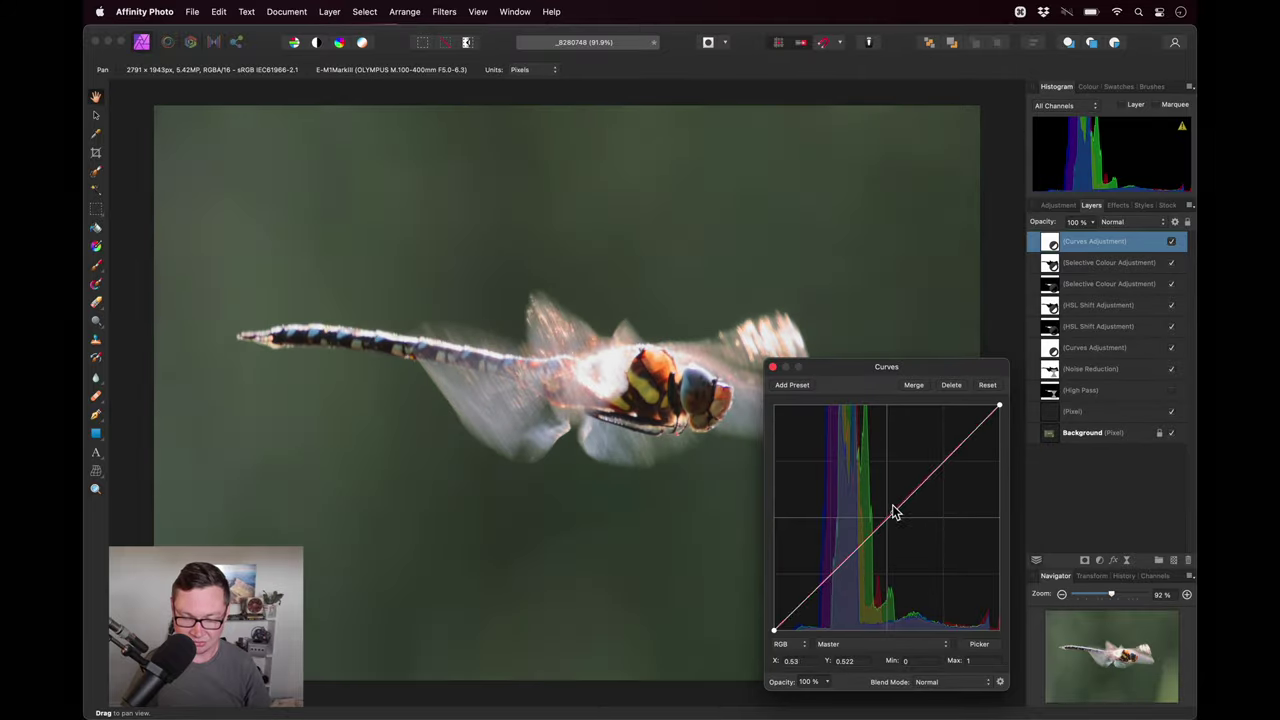
{"action": "mouse_move", "coordinate": [894, 509]}
{"action": "left_mouse_down"}
{"action": "mouse_move", "coordinate": [886, 526]}
{"action": "mouse_move", "coordinate": [883, 514]}
{"action": "mouse_move", "coordinate": [903, 519]}
{"action": "mouse_move", "coordinate": [871, 503]}
{"action": "mouse_move", "coordinate": [895, 517]}
{"action": "mouse_move", "coordinate": [894, 506]}
{"action": "mouse_move", "coordinate": [891, 524]}
{"action": "left_mouse_up"}
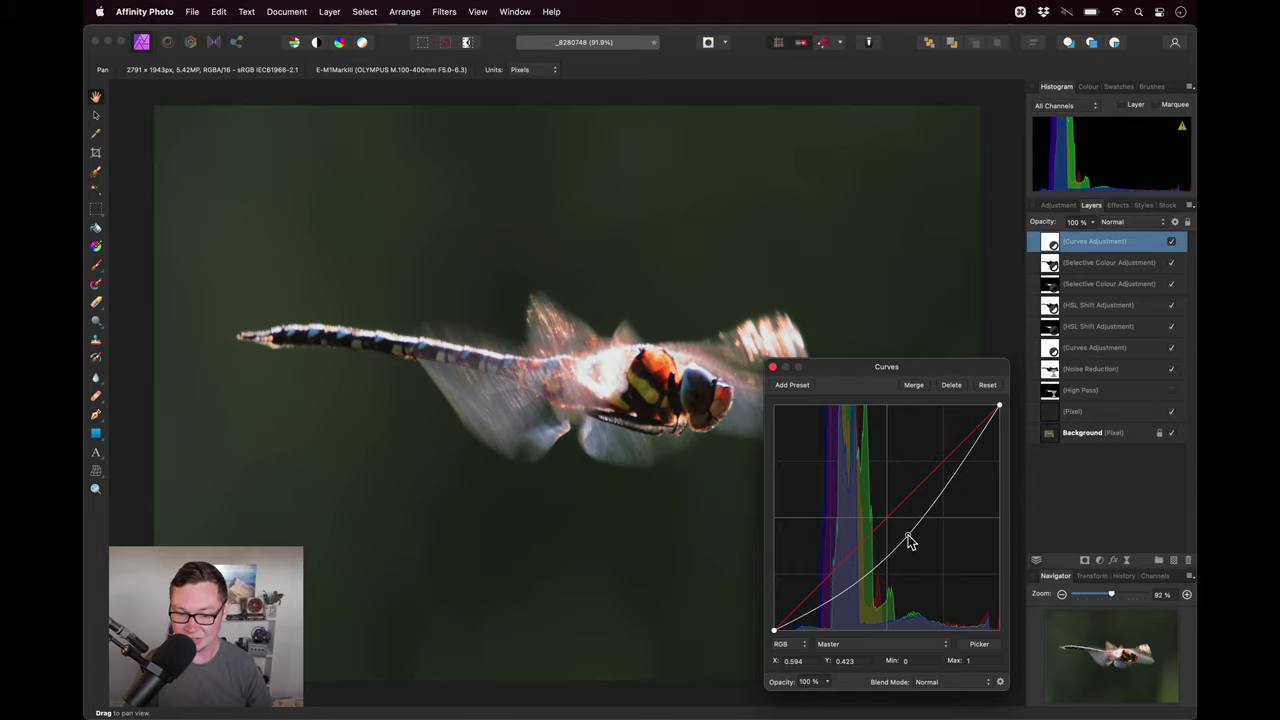
{"action": "left_click_drag", "start_coordinate": [908, 540], "coordinate": [911, 514]}
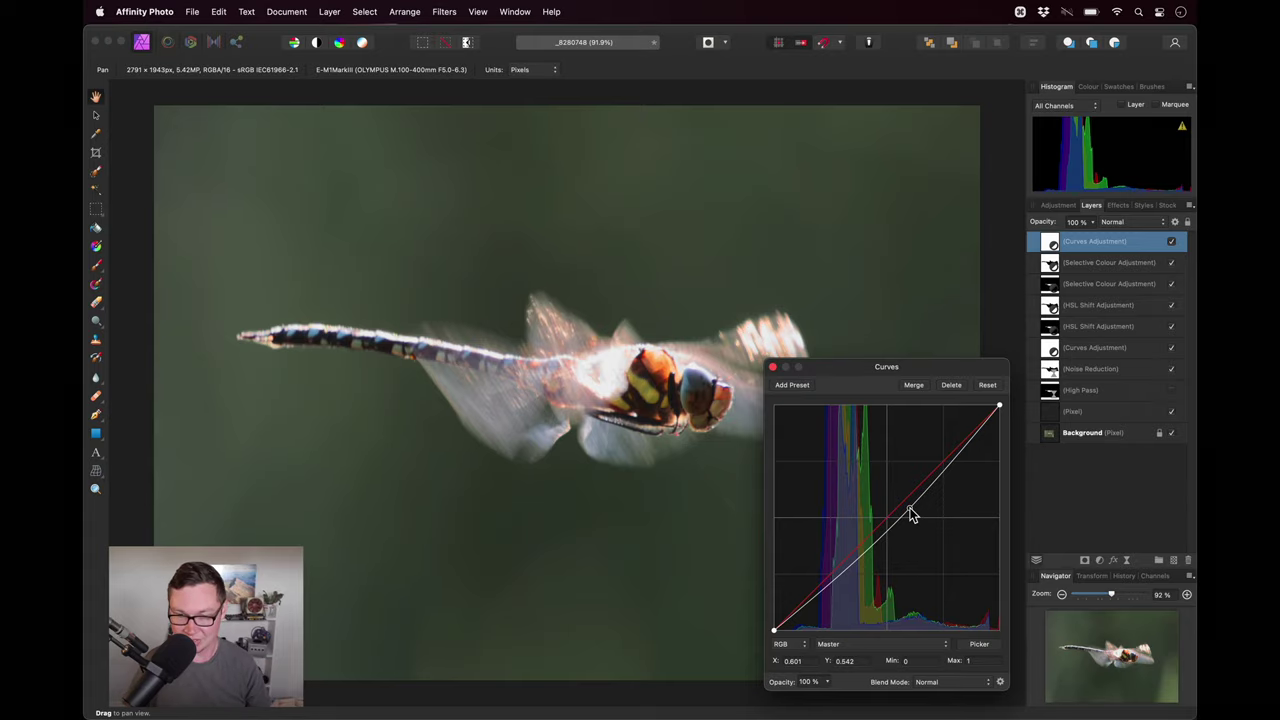
{"action": "mouse_move", "coordinate": [911, 514]}
{"action": "left_mouse_down"}
{"action": "mouse_move", "coordinate": [907, 496]}
{"action": "mouse_move", "coordinate": [911, 540]}
{"action": "mouse_move", "coordinate": [905, 506]}
{"action": "left_mouse_up"}
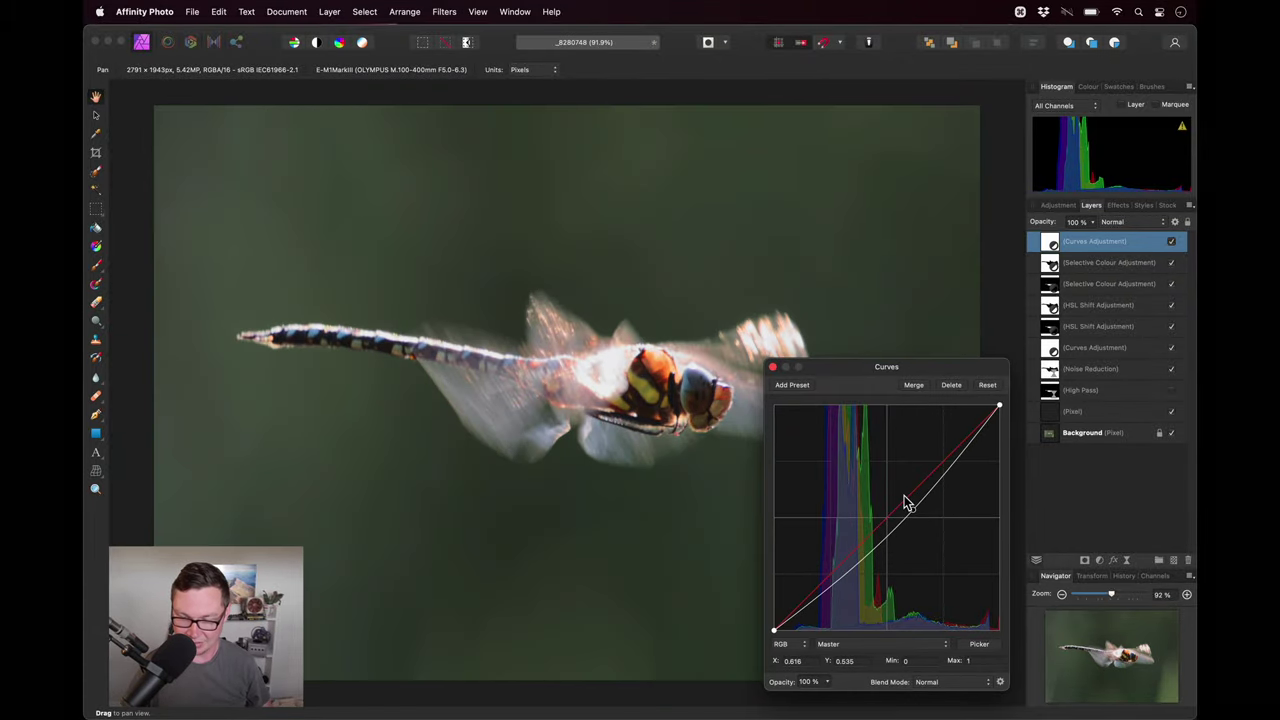
{"action": "left_click", "coordinate": [772, 367]}
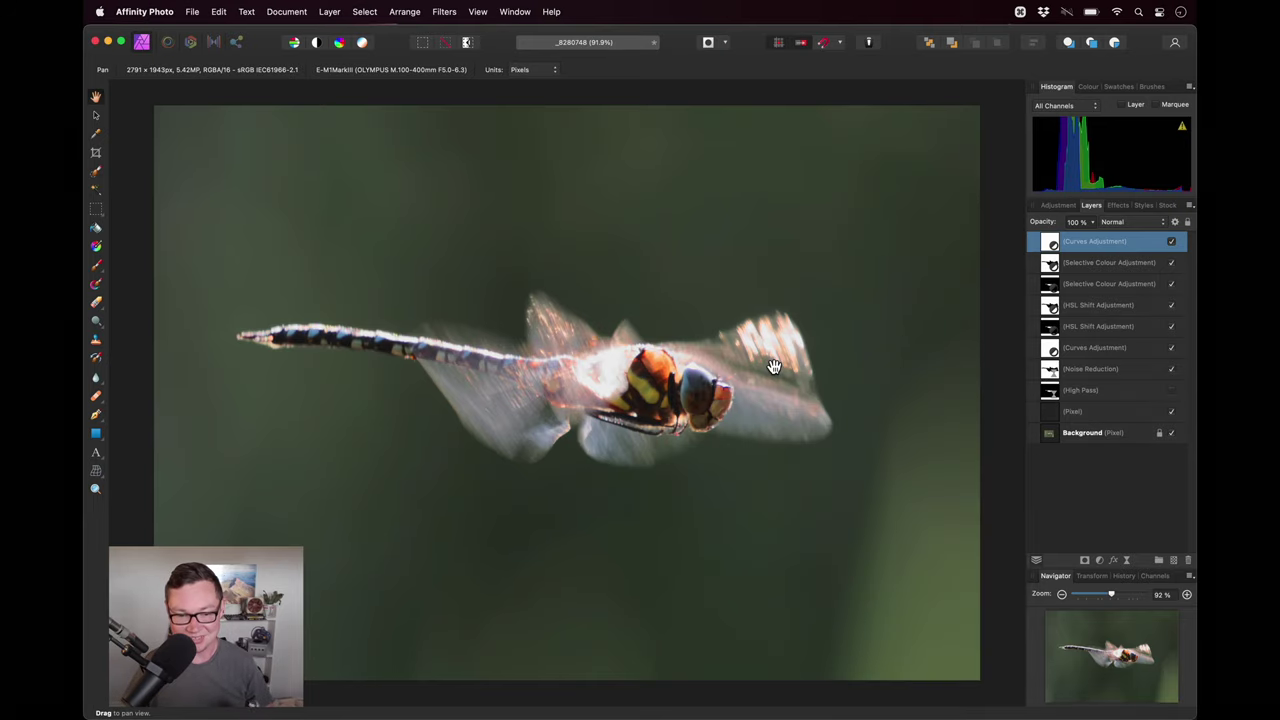
- Uncheck Automatically adjust brightness in the built-in display's Display Settings and confirm with Done
{"action": "left_click", "coordinate": [100, 11]}
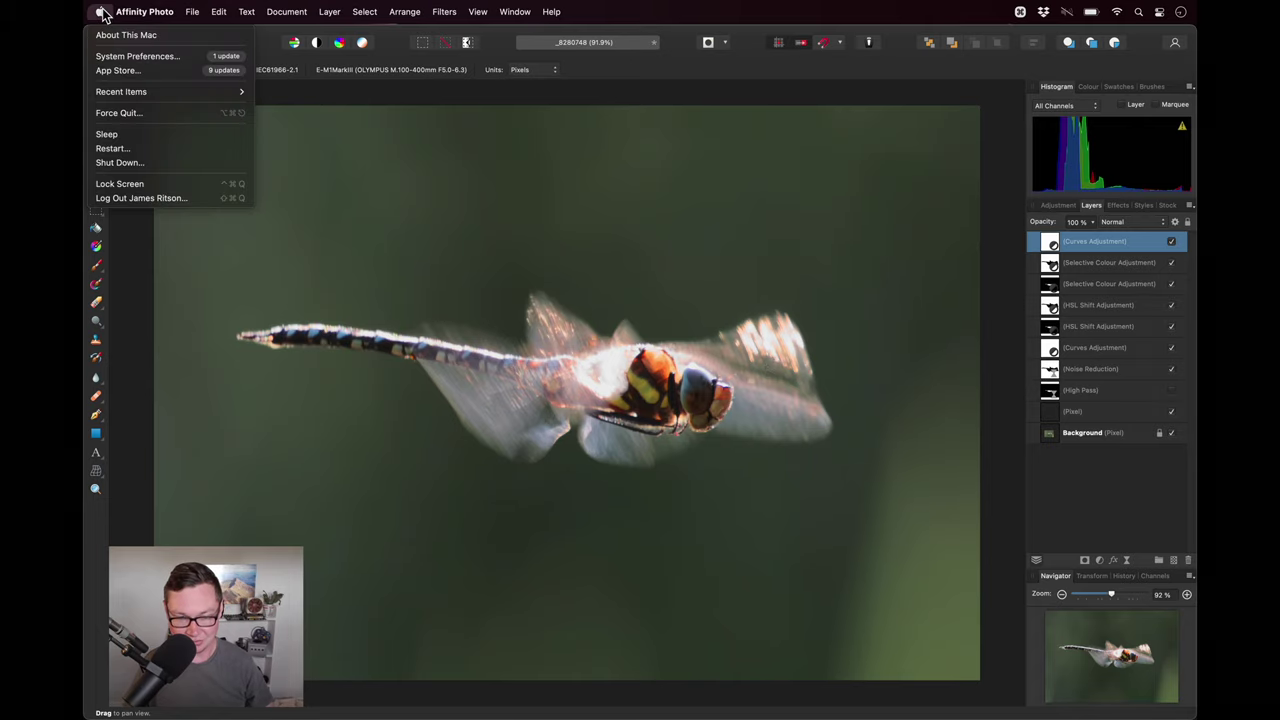
{"action": "left_click", "coordinate": [186, 58]}
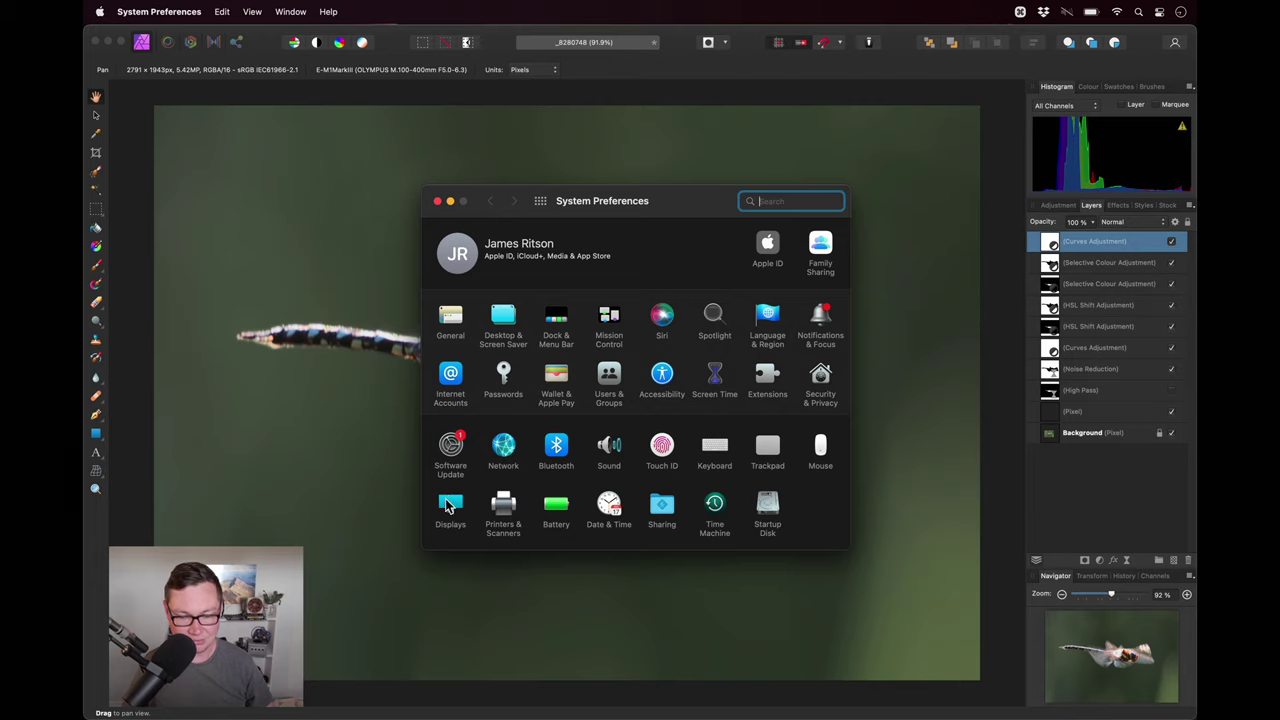
{"action": "left_click", "coordinate": [452, 510]}
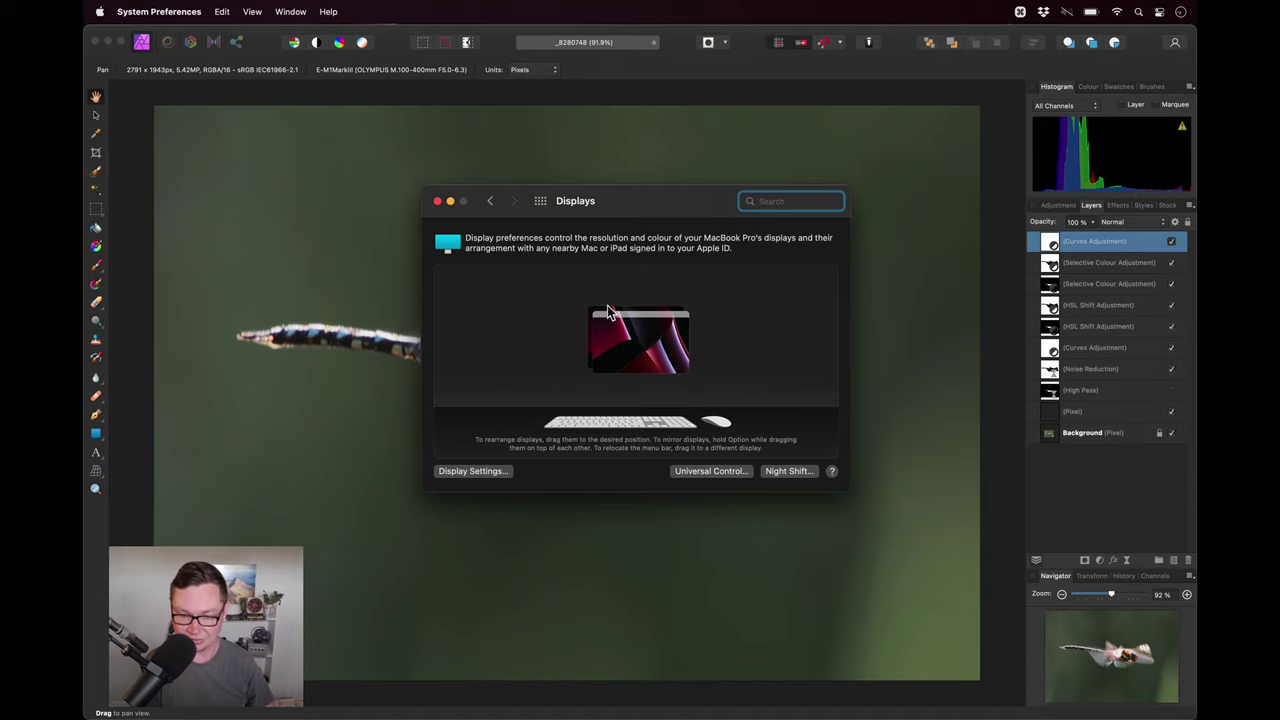
{"action": "left_click", "coordinate": [499, 476]}
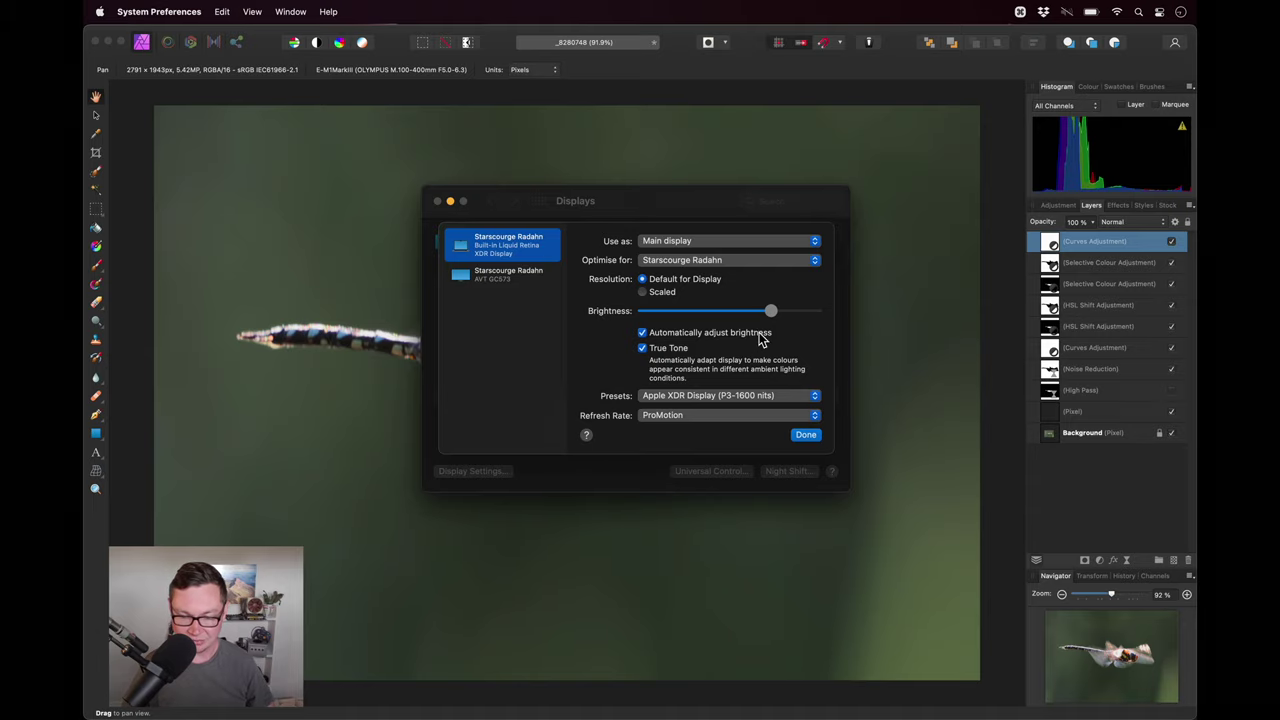
{"action": "left_click", "coordinate": [759, 334]}
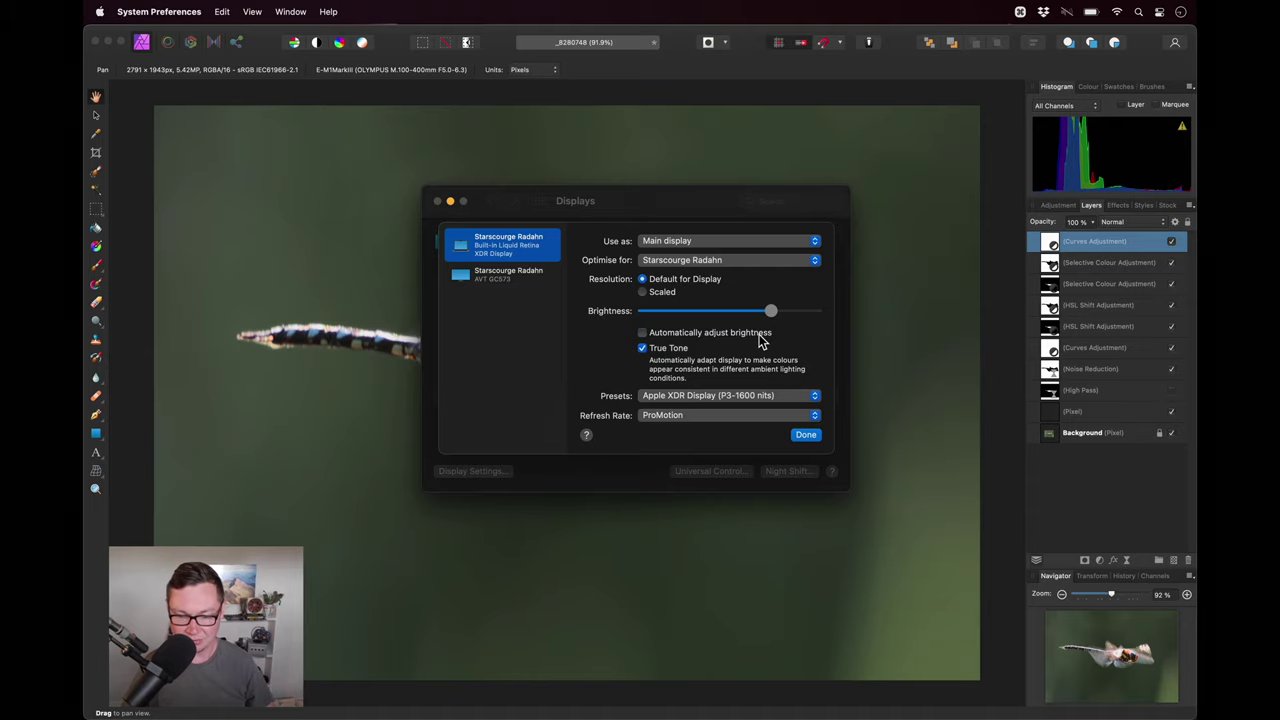
{"action": "left_click", "coordinate": [797, 436]}
- Quit System Preferences and lift the top Curves layer's point toward a nearly straight line
{"action": "key", "text": "super+q"}
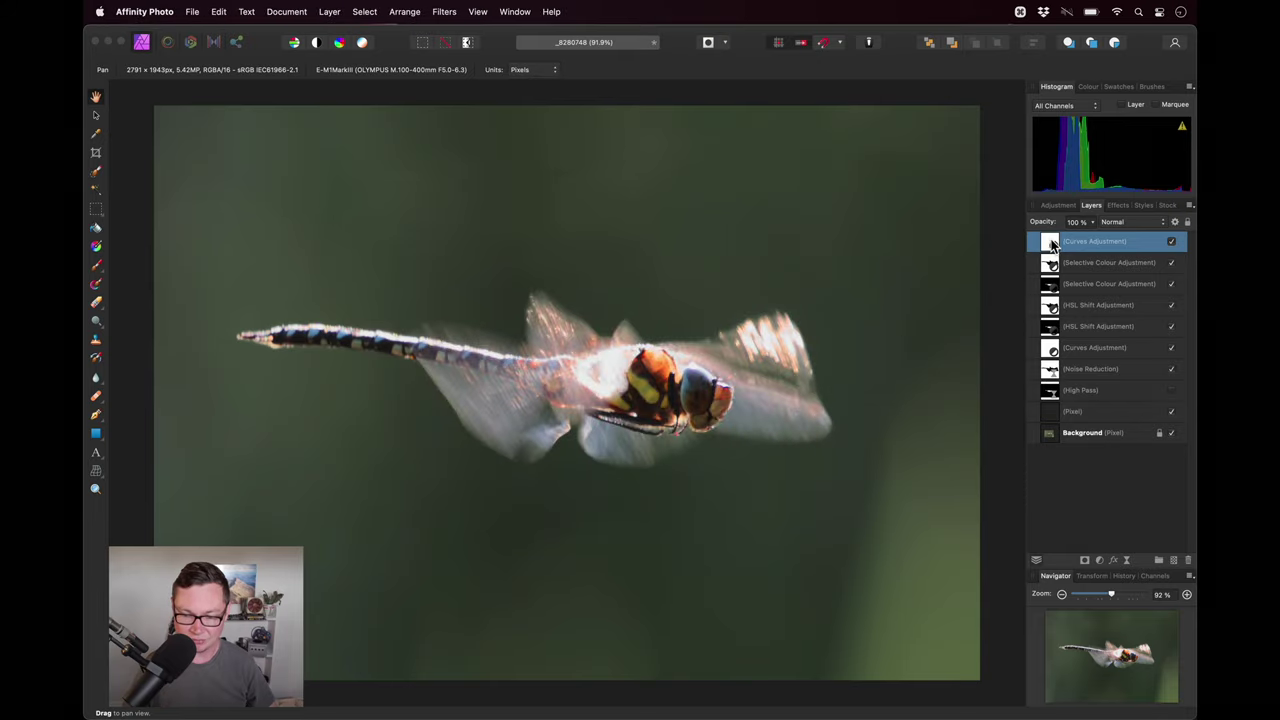
{"action": "double_click", "coordinate": [1050, 243]}
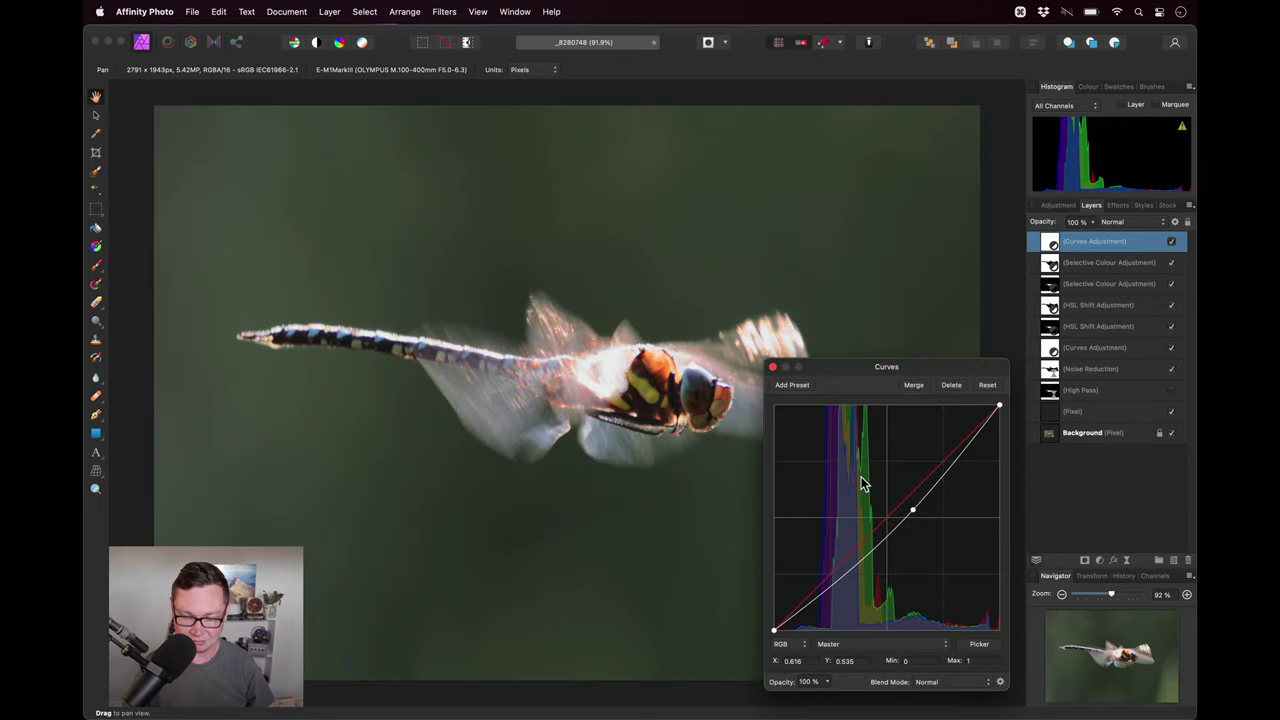
{"action": "mouse_move", "coordinate": [910, 512]}
{"action": "left_mouse_down"}
{"action": "mouse_move", "coordinate": [905, 478]}
{"action": "mouse_move", "coordinate": [911, 531]}
{"action": "mouse_move", "coordinate": [851, 491]}
{"action": "mouse_move", "coordinate": [911, 437]}
{"action": "mouse_move", "coordinate": [927, 484]}
{"action": "mouse_move", "coordinate": [951, 483]}
{"action": "mouse_move", "coordinate": [863, 523]}
{"action": "mouse_move", "coordinate": [903, 537]}
{"action": "mouse_move", "coordinate": [907, 507]}
{"action": "mouse_move", "coordinate": [886, 517]}
{"action": "mouse_move", "coordinate": [907, 516]}
{"action": "mouse_move", "coordinate": [880, 500]}
{"action": "mouse_move", "coordinate": [908, 522]}
{"action": "mouse_move", "coordinate": [877, 500]}
{"action": "mouse_move", "coordinate": [906, 546]}
{"action": "mouse_move", "coordinate": [911, 489]}
{"action": "mouse_move", "coordinate": [899, 514]}
{"action": "left_mouse_up"}
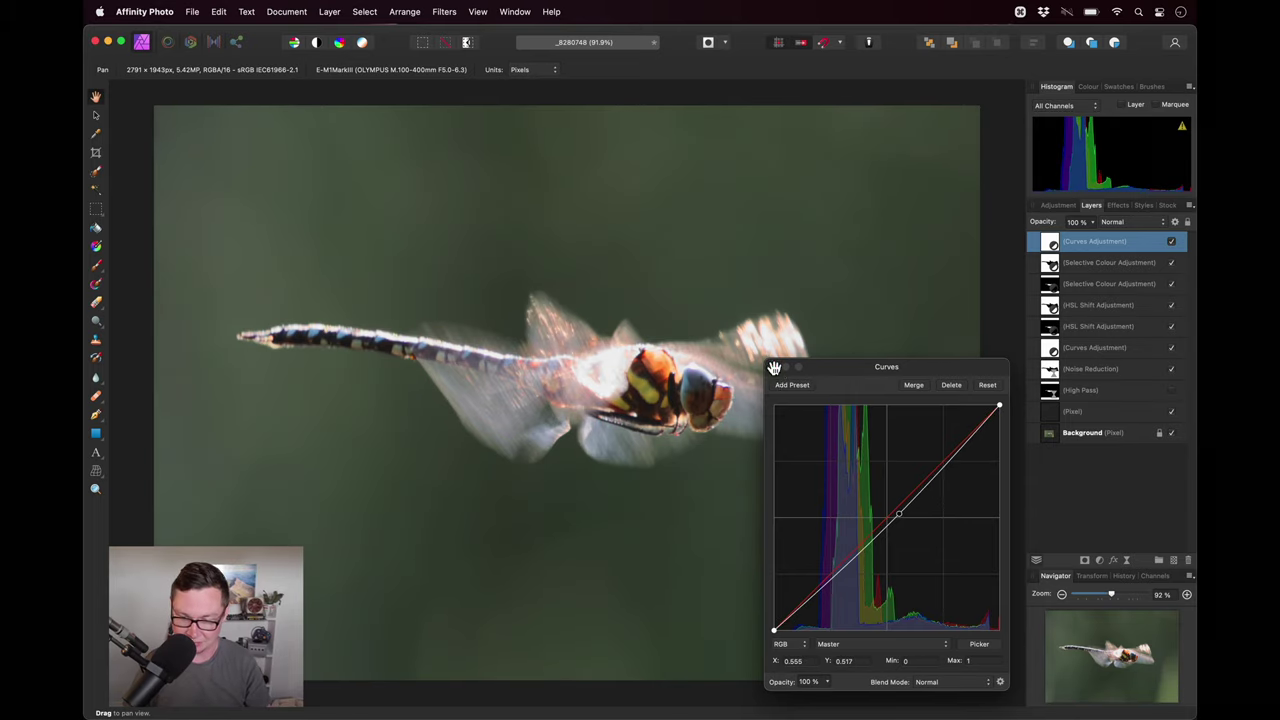
- Switch back to Displays, reopen the display's detailed settings and close them with Done
{"action": "key", "text": "cmd+Tab"}
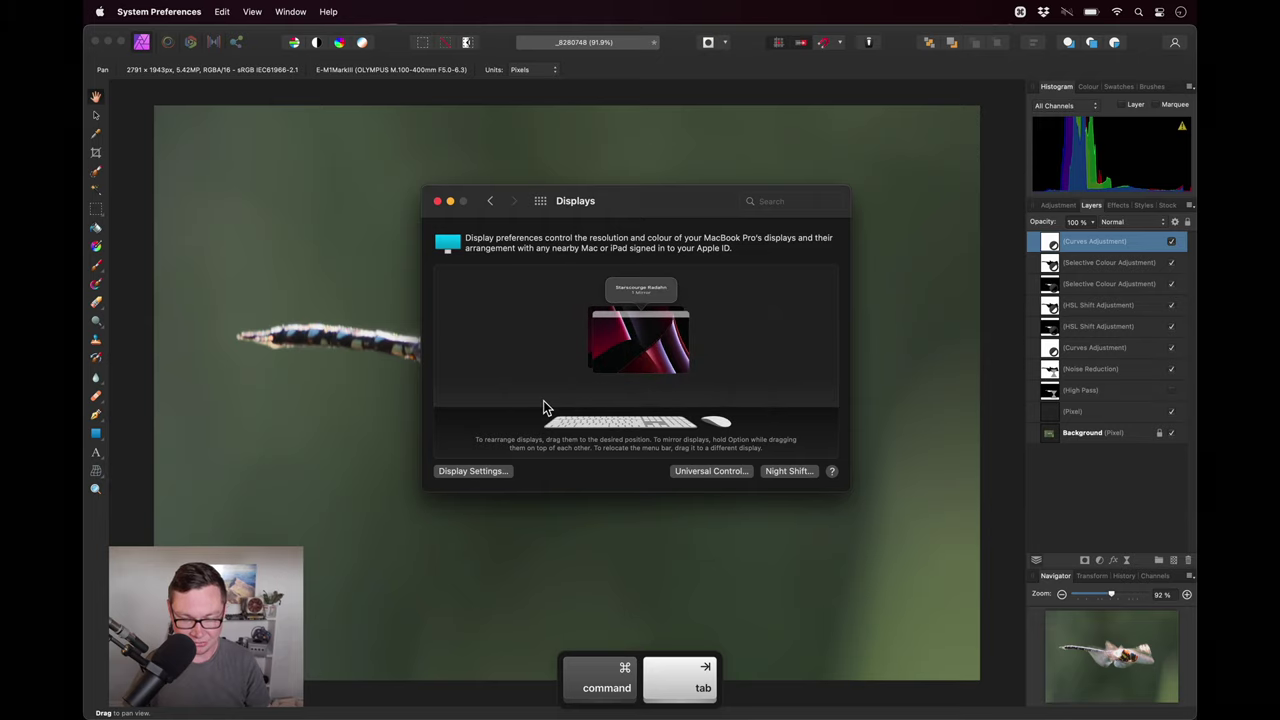
{"action": "left_click", "coordinate": [481, 468]}
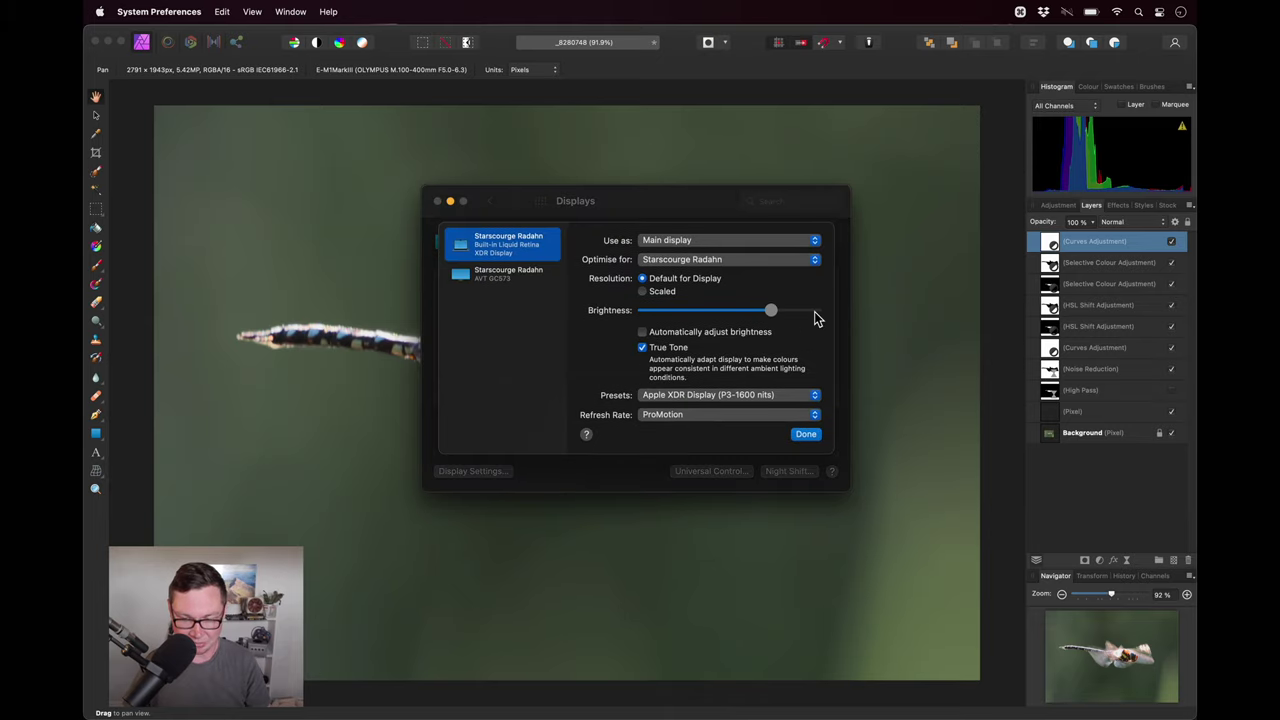
{"action": "left_click", "coordinate": [805, 435]}
- Bring Affinity Photo forward and show the 32-bit Preview panel from View > Studio
{"action": "left_click", "coordinate": [762, 174]}
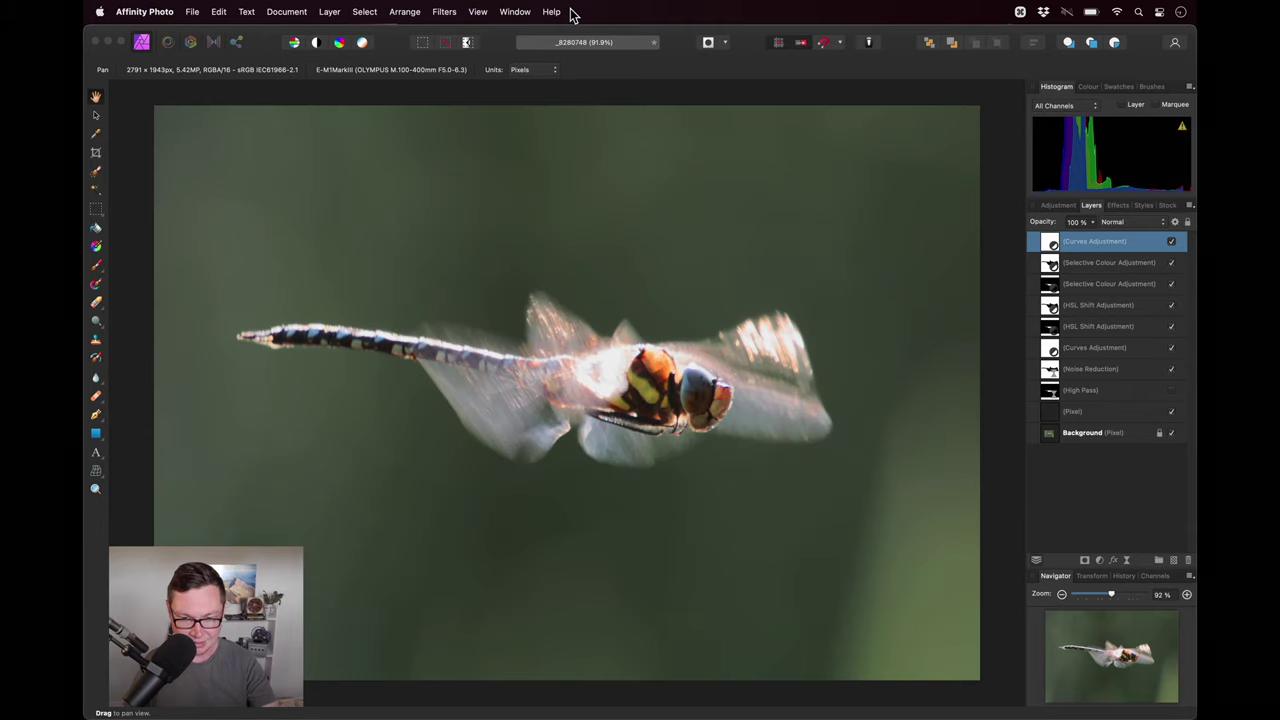
{"action": "left_click", "coordinate": [478, 12]}
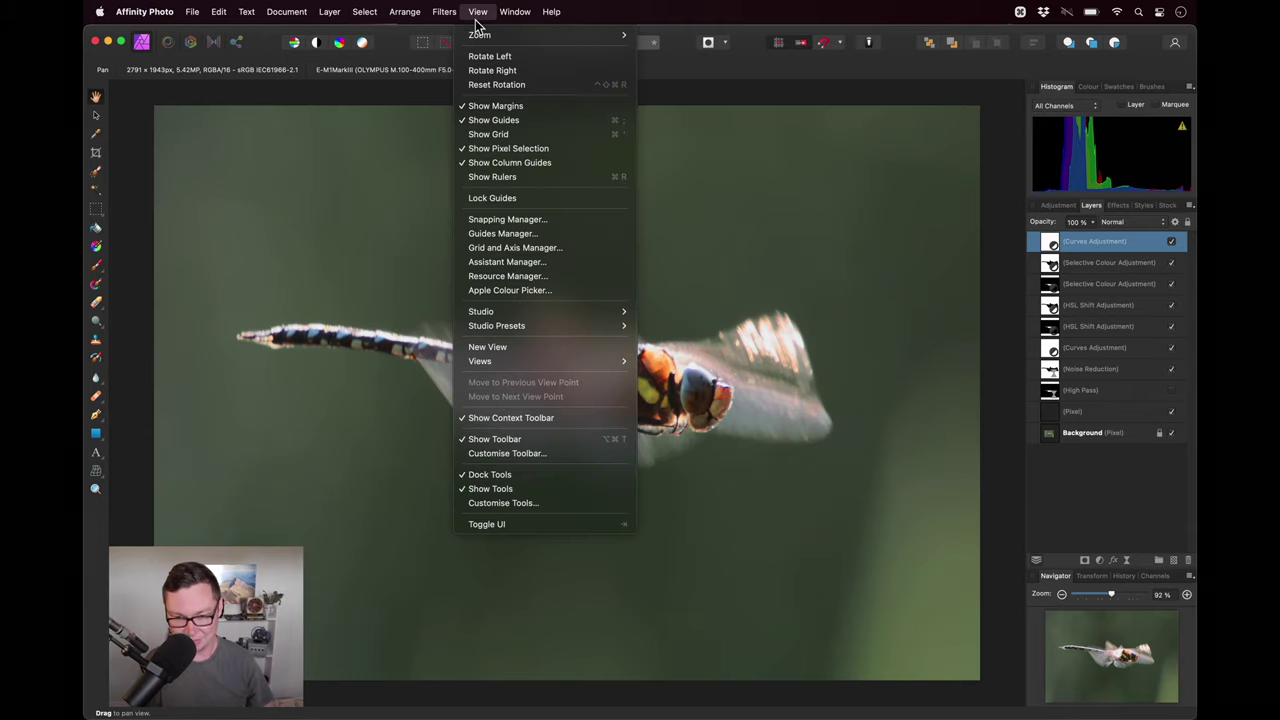
{"action": "mouse_move", "coordinate": [537, 312]}
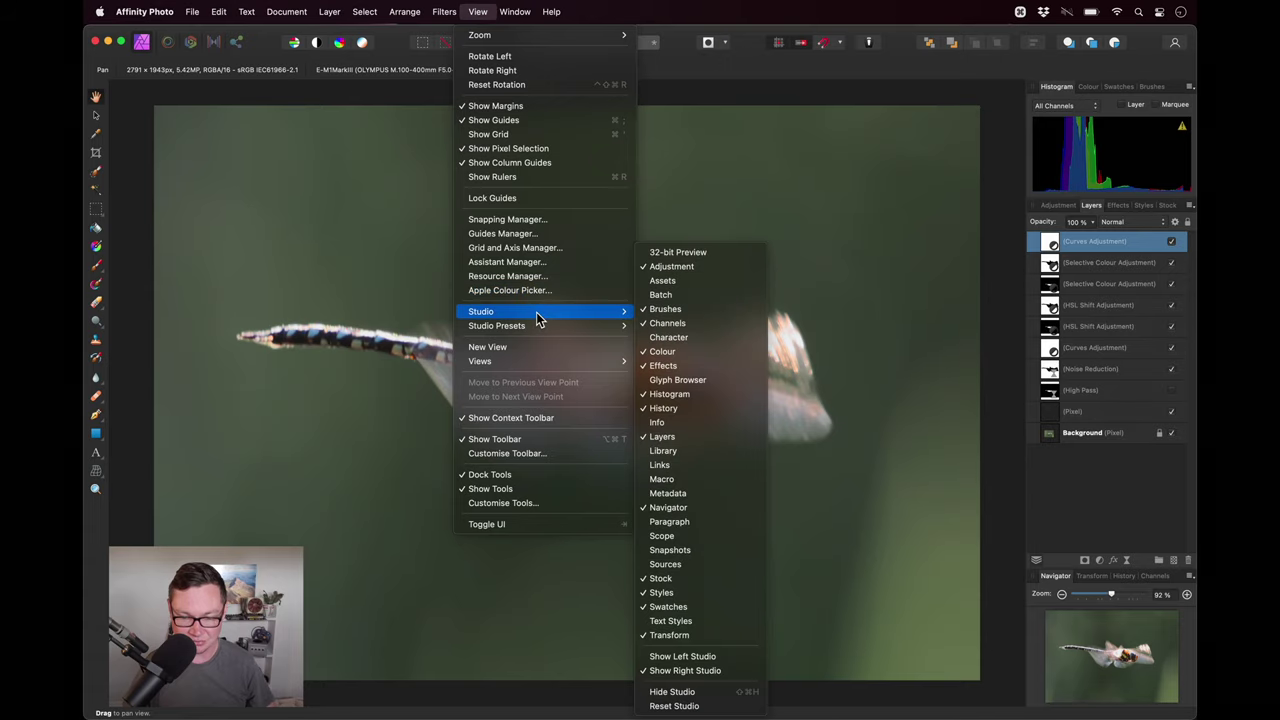
{"action": "left_click", "coordinate": [716, 253]}
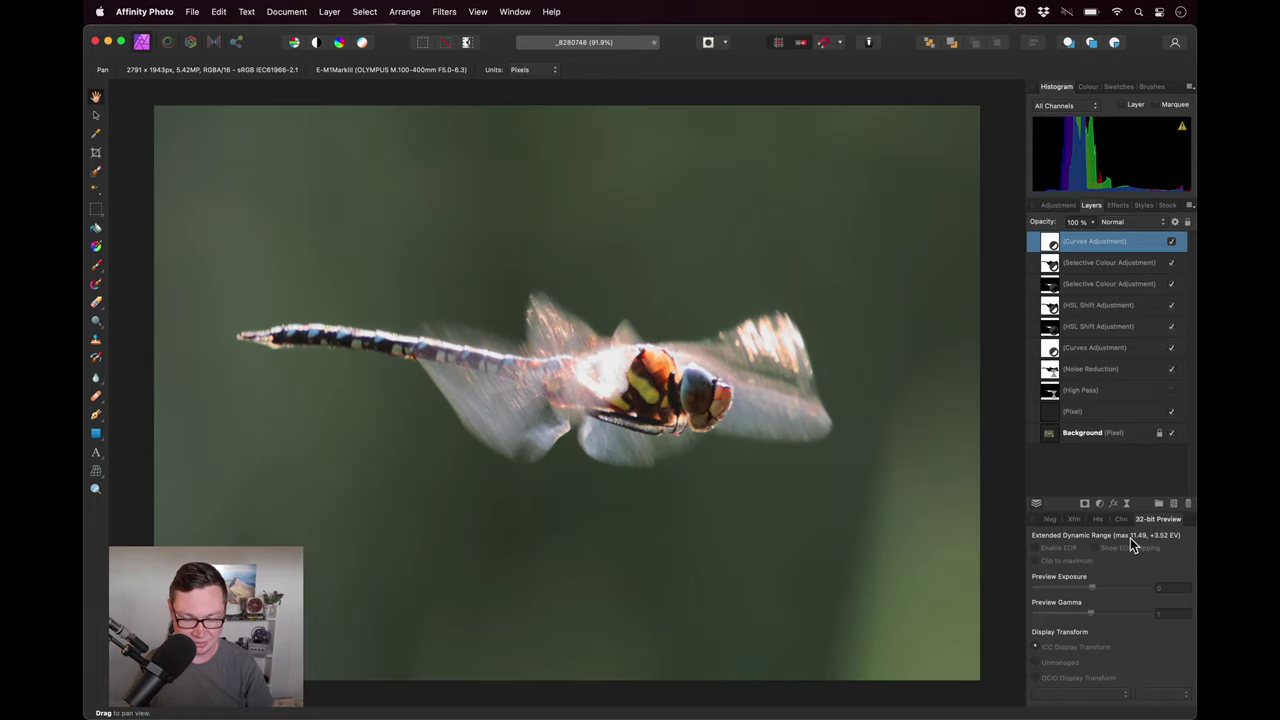
- Raise the display brightness two steps, dropping the EDR headroom to max 4.91 (+2.30 EV)
{"action": "key", "text": "F2"}
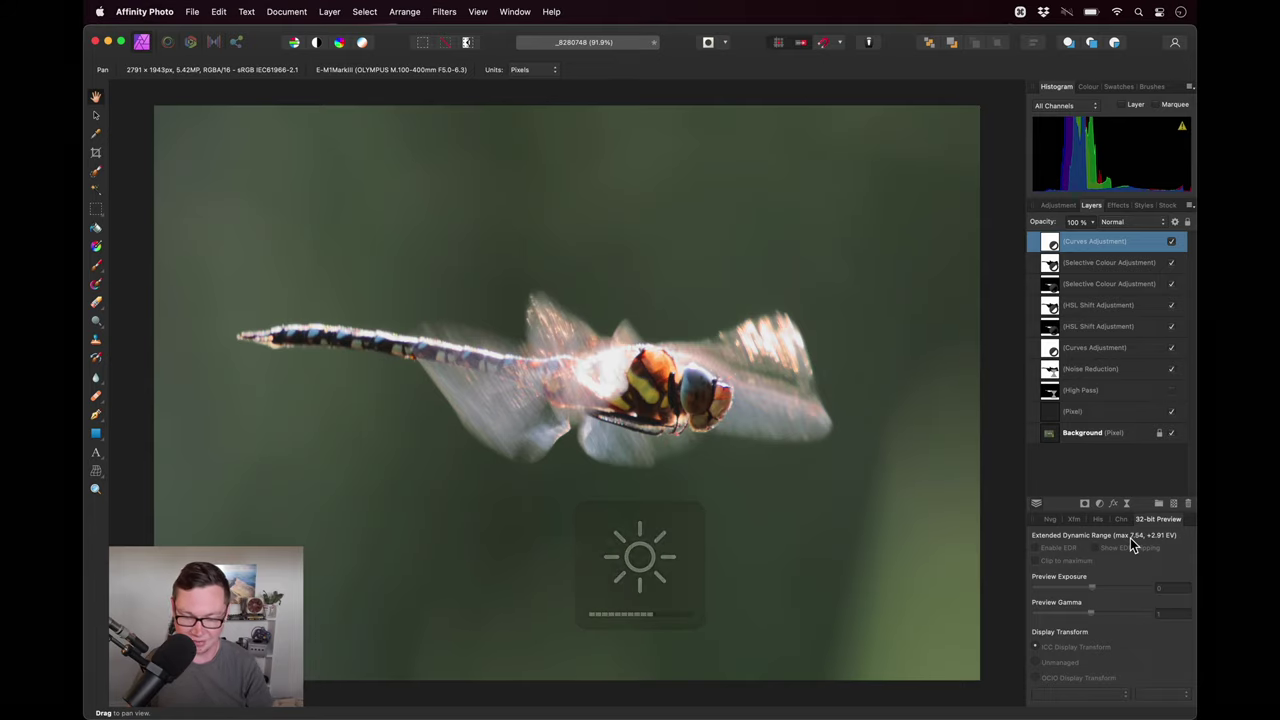
{"action": "key", "text": "F2"}
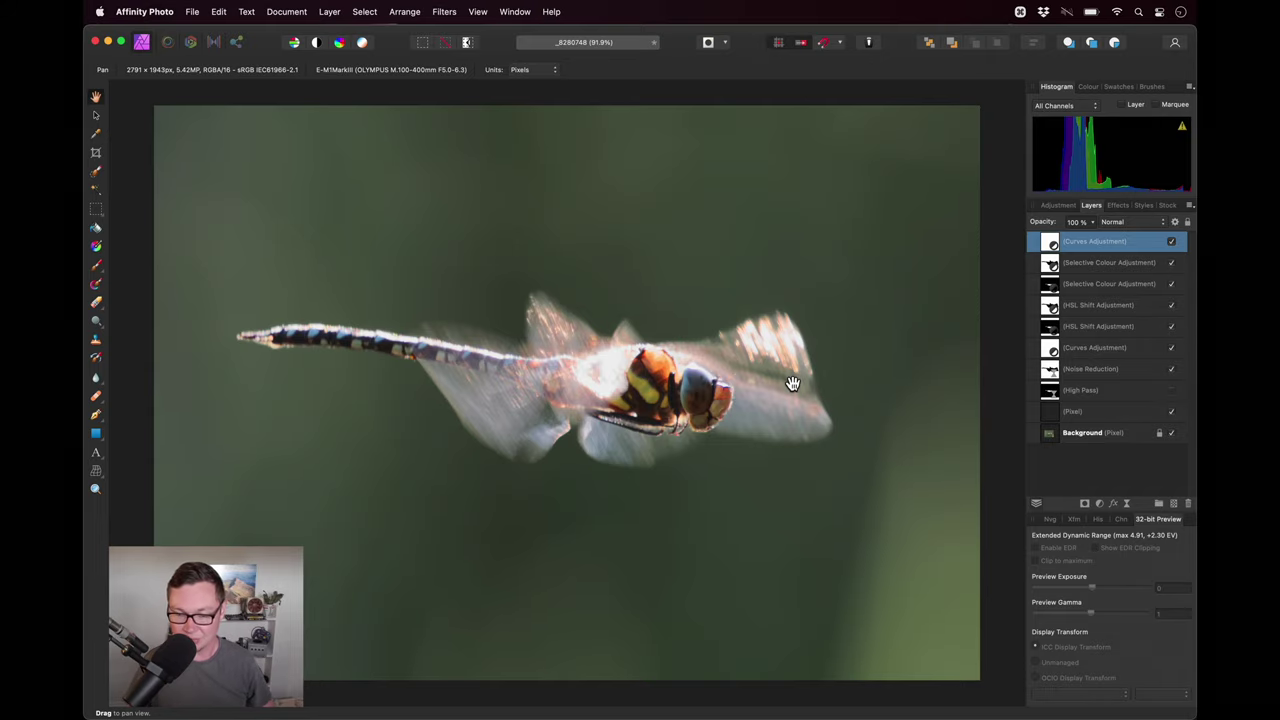
- Uncheck the display's automatic brightness, then dim two steps so headroom reads max 5.45 (+2.45 EV)
{"action": "left_click", "coordinate": [100, 11]}
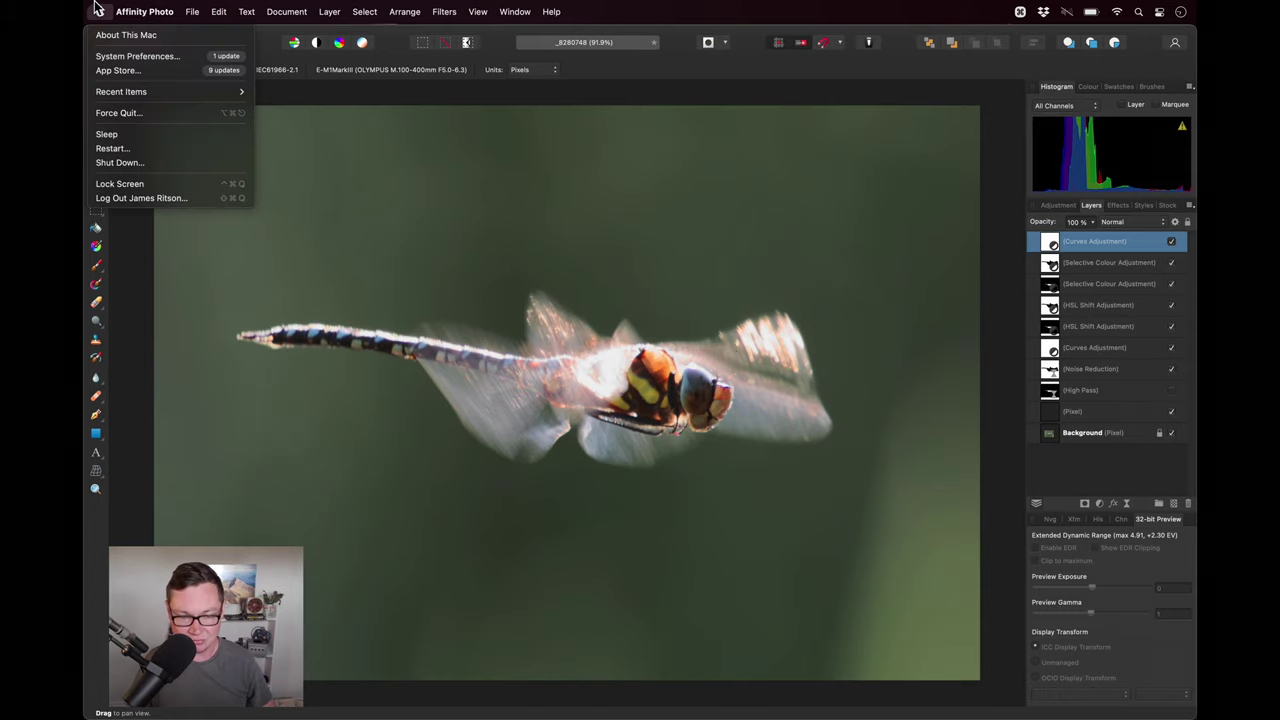
{"action": "left_click", "coordinate": [110, 57]}
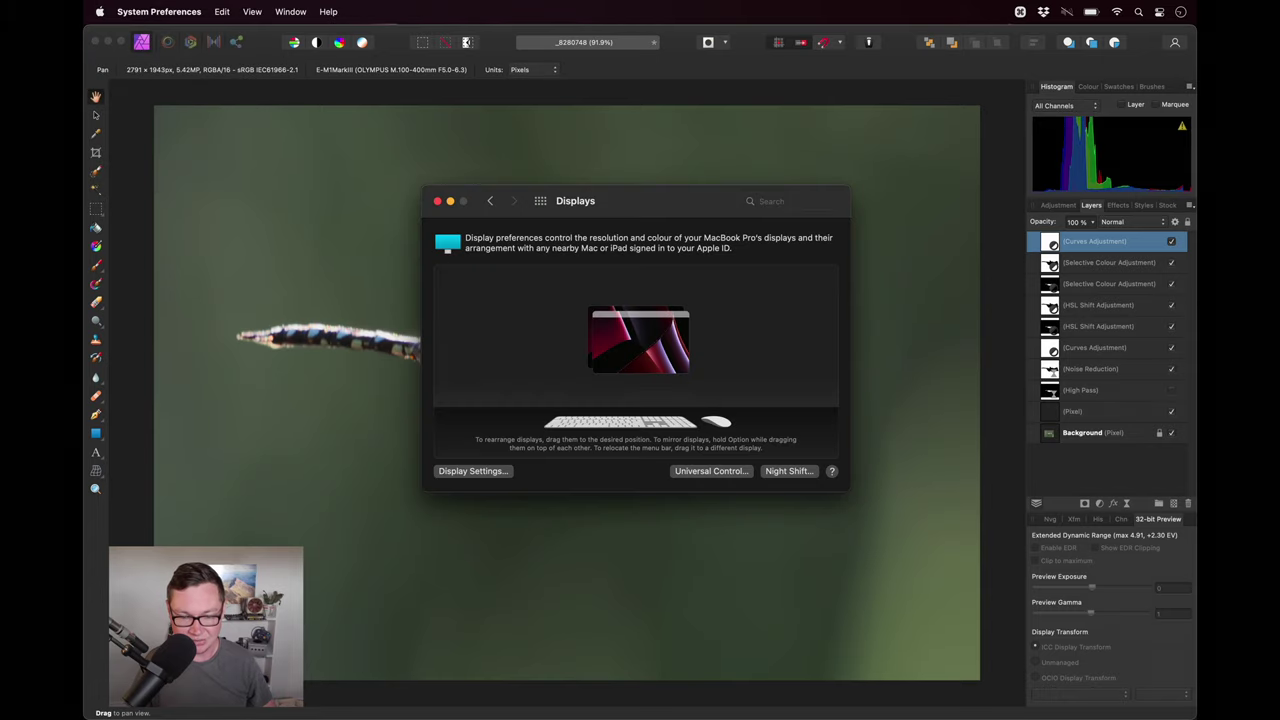
{"action": "left_click", "coordinate": [476, 472]}
{"action": "left_click", "coordinate": [740, 334]}
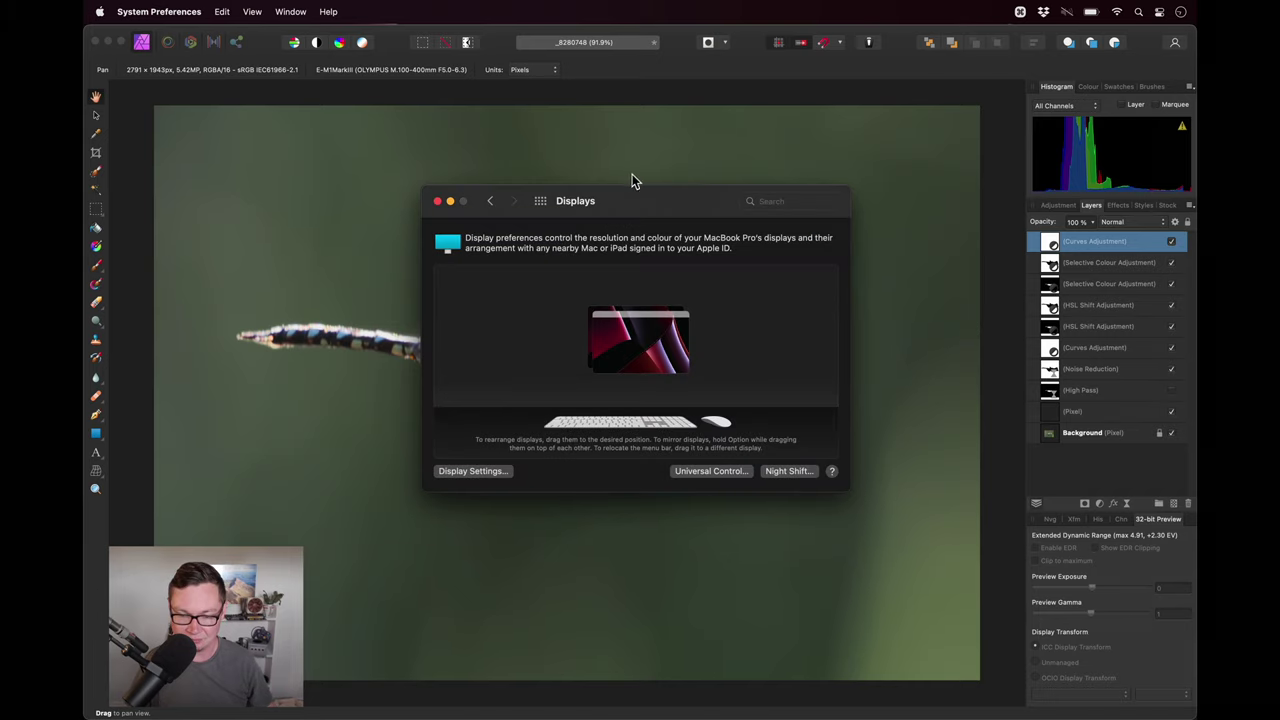
{"action": "key", "text": "F1"}
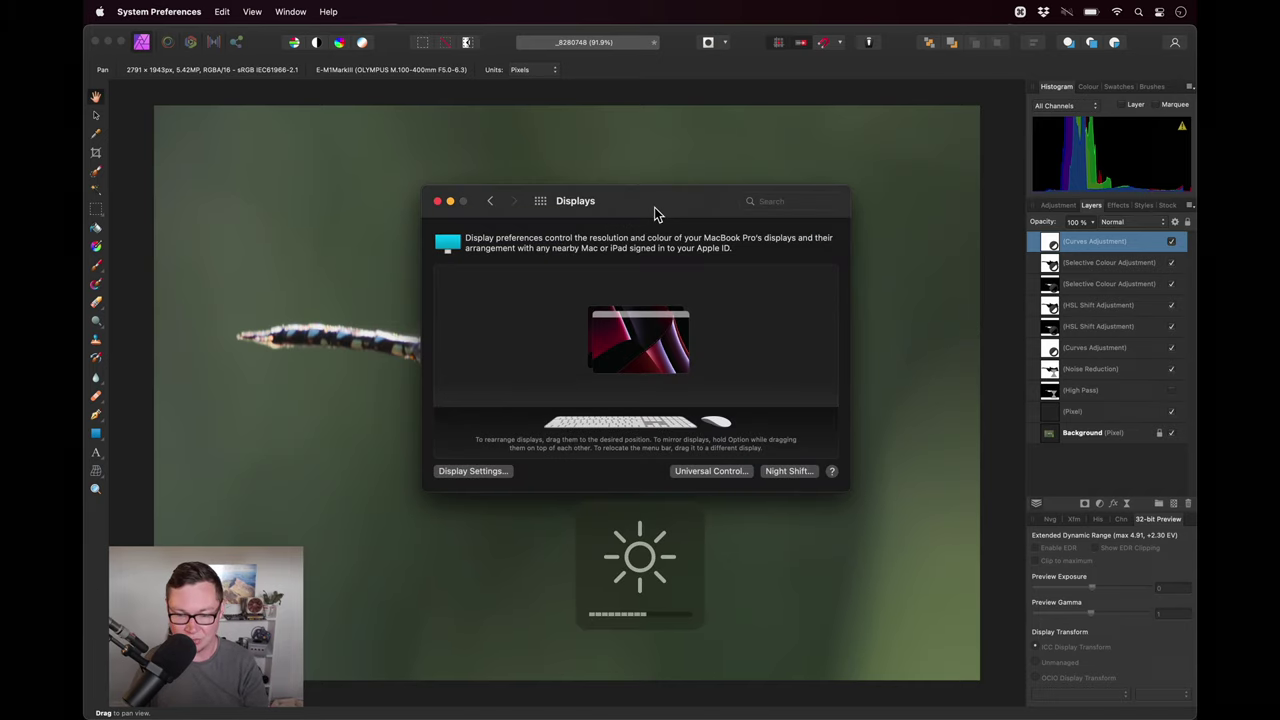
{"action": "key", "text": "F1"}
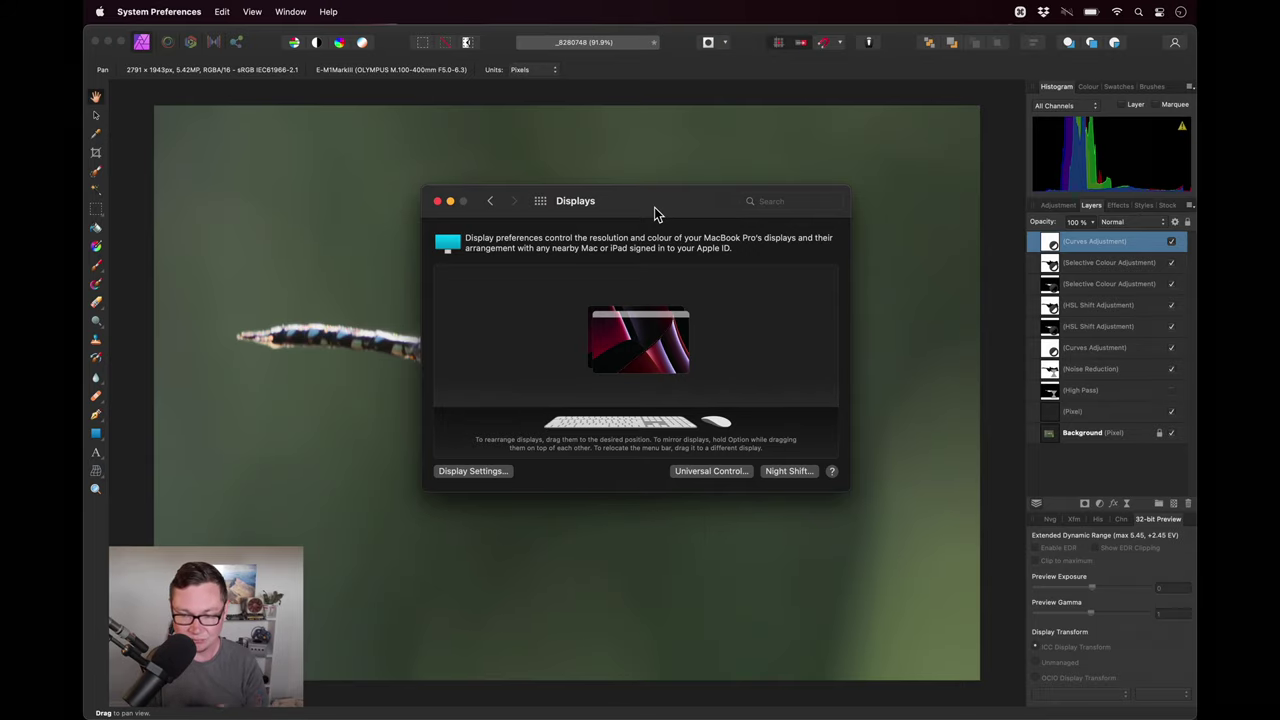
{"action": "key", "text": "super+q"}
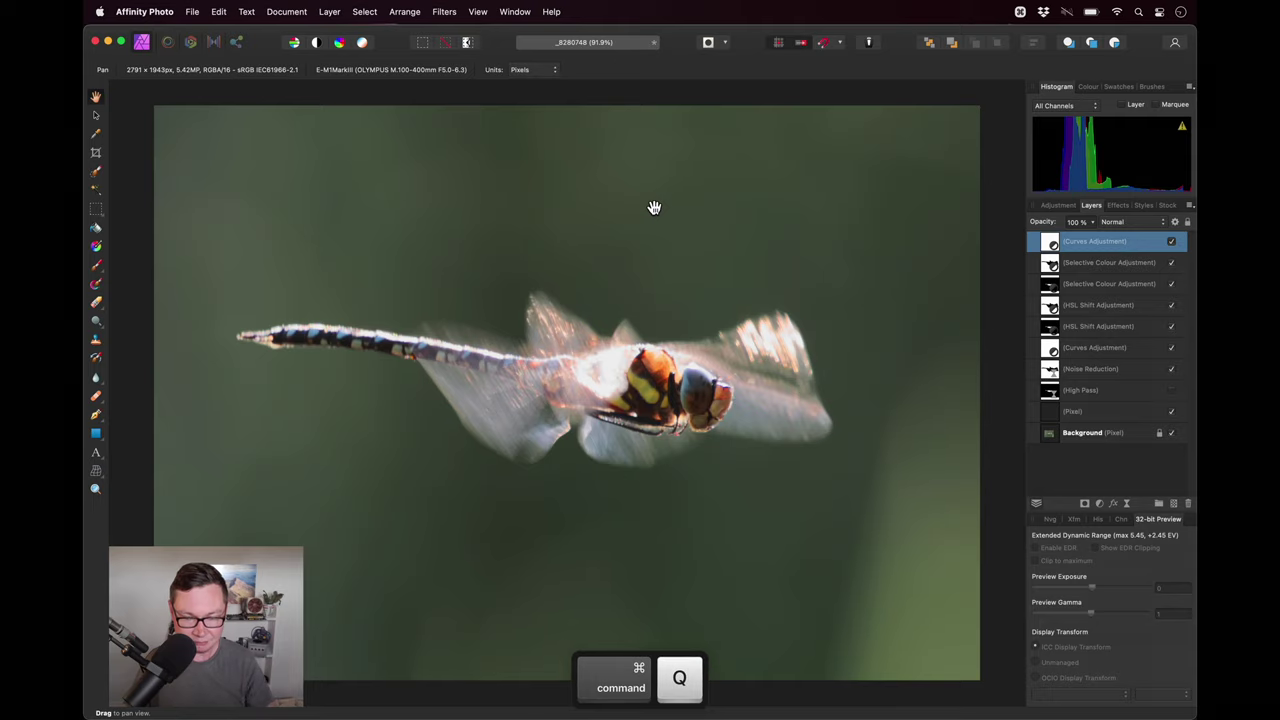
{"action": "left_click", "coordinate": [146, 11]}
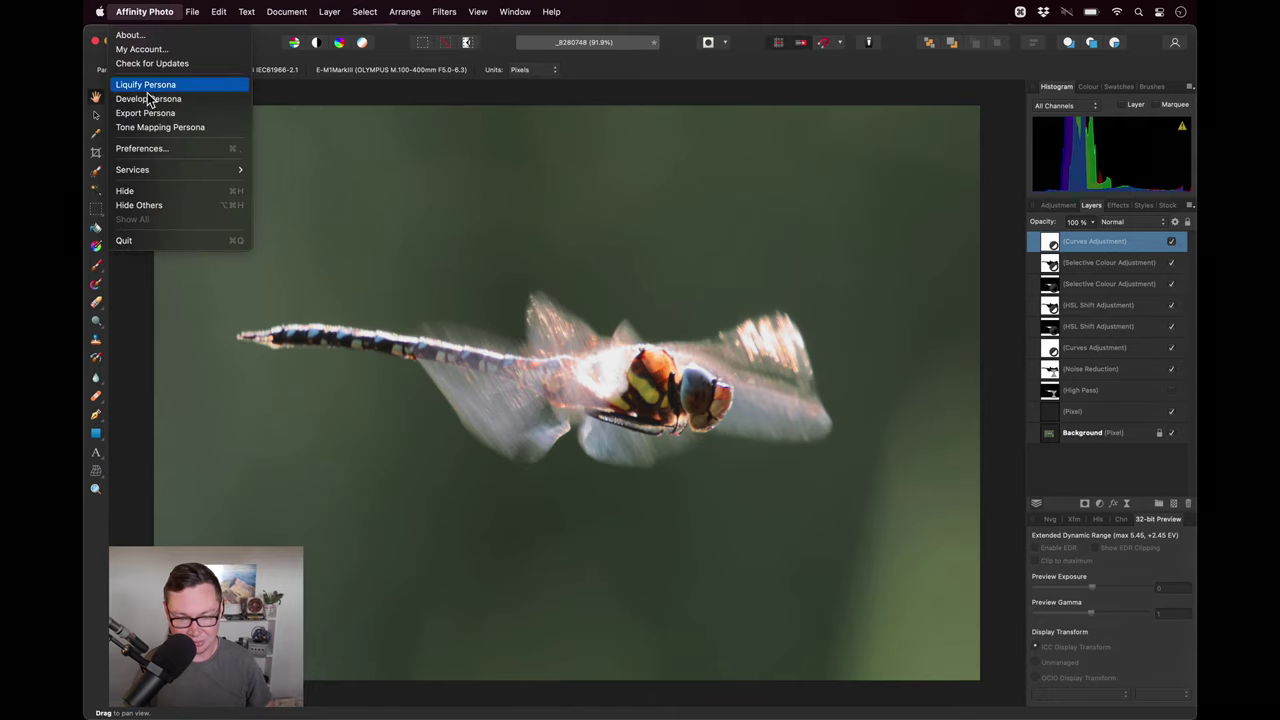
{"action": "left_click", "coordinate": [186, 149]}
{"action": "left_click", "coordinate": [638, 240]}
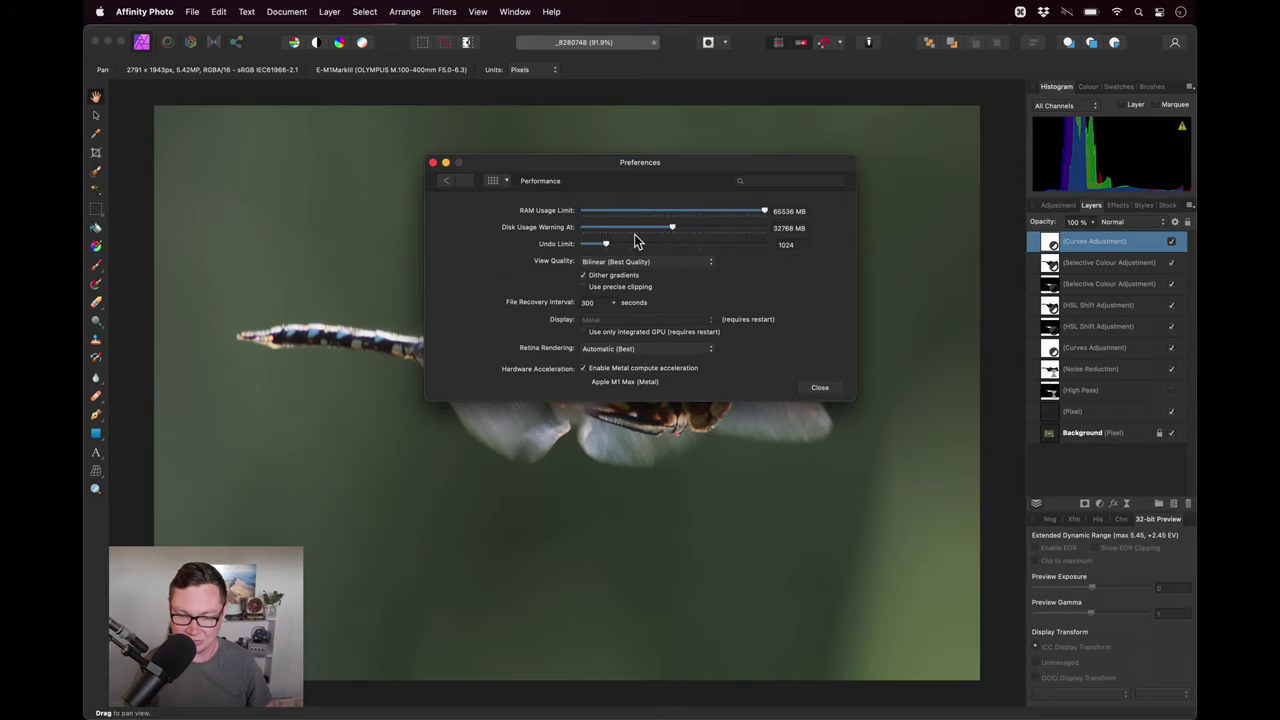
{"action": "left_click", "coordinate": [625, 368]}
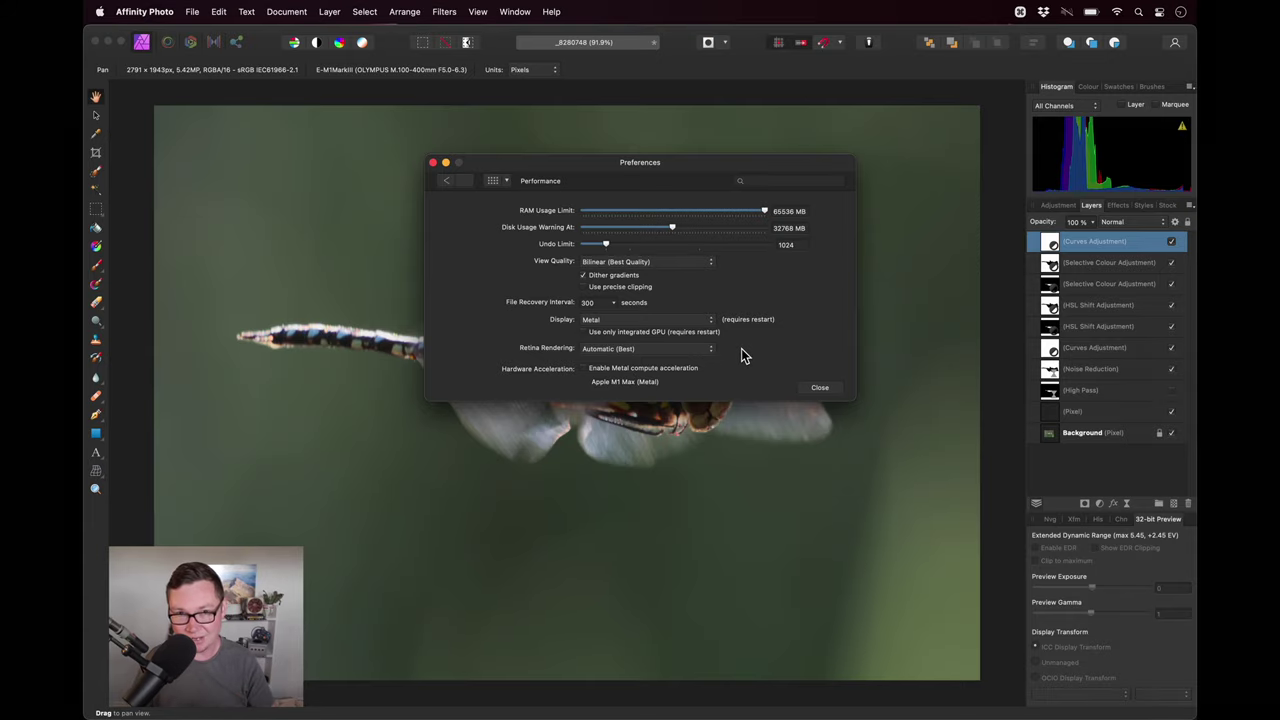
{"action": "left_click", "coordinate": [665, 321]}
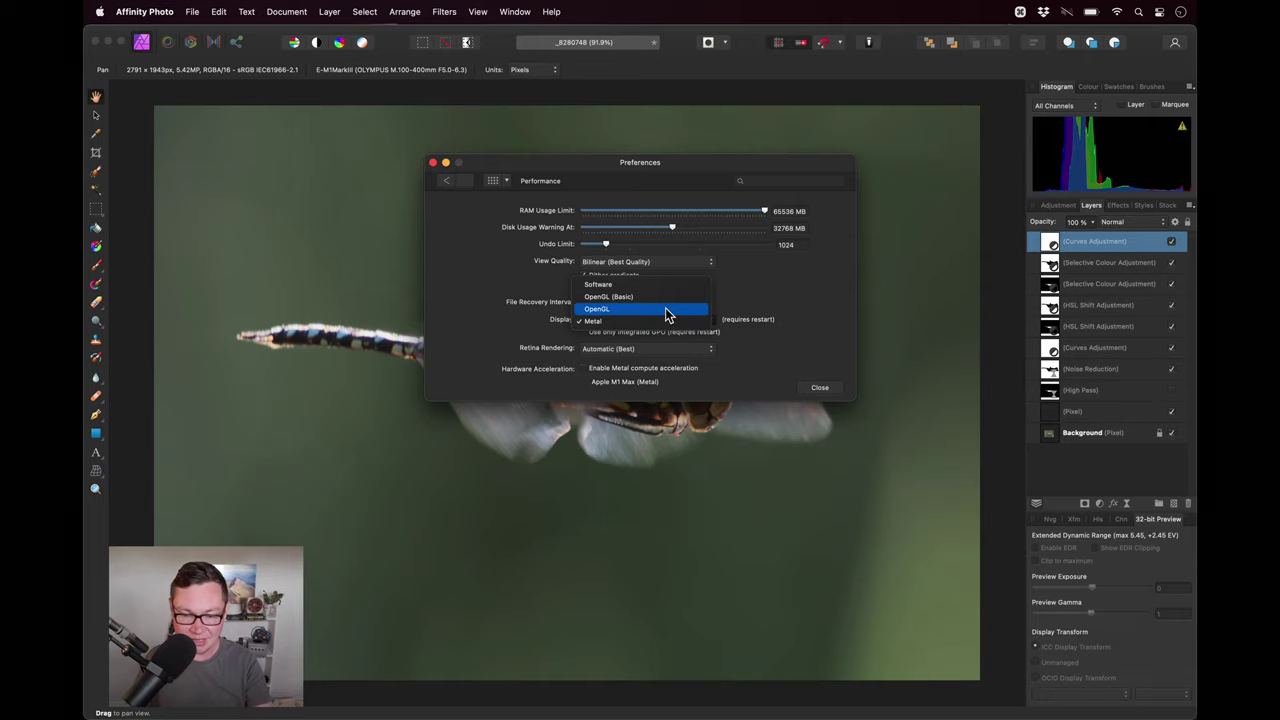
{"action": "left_click", "coordinate": [665, 308]}
{"action": "left_click", "coordinate": [640, 321]}
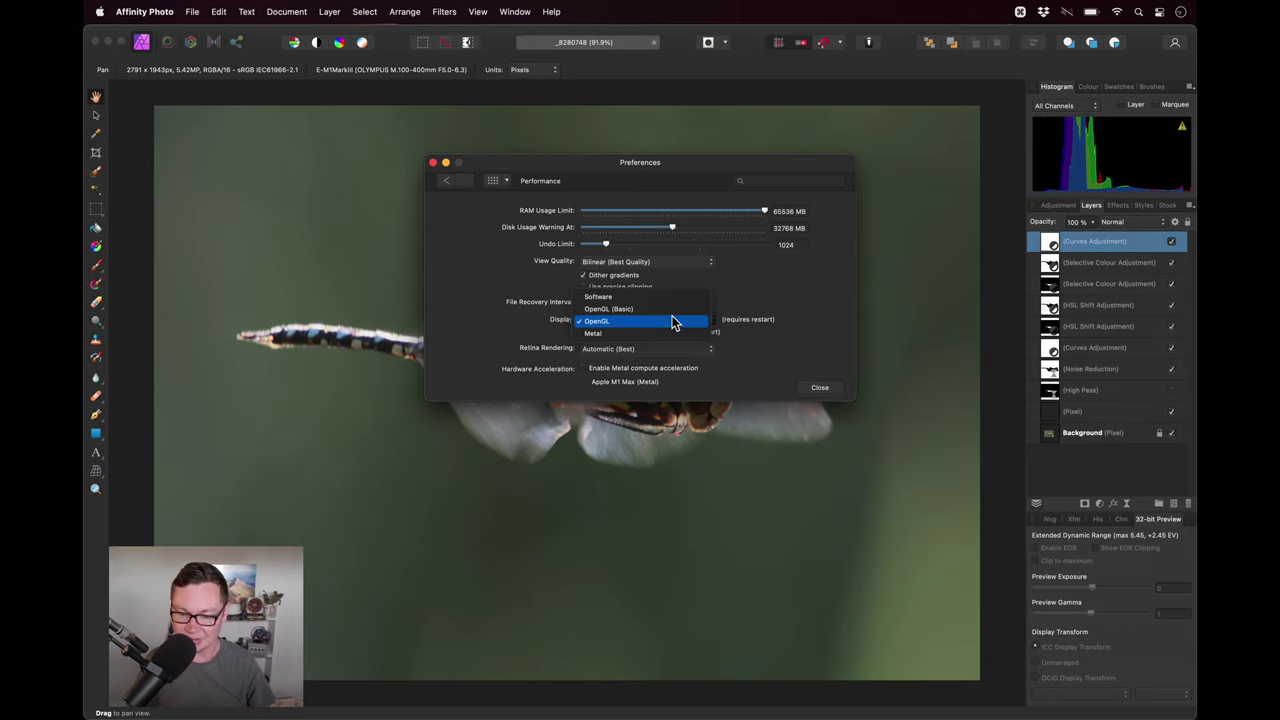
{"action": "left_click", "coordinate": [670, 337]}
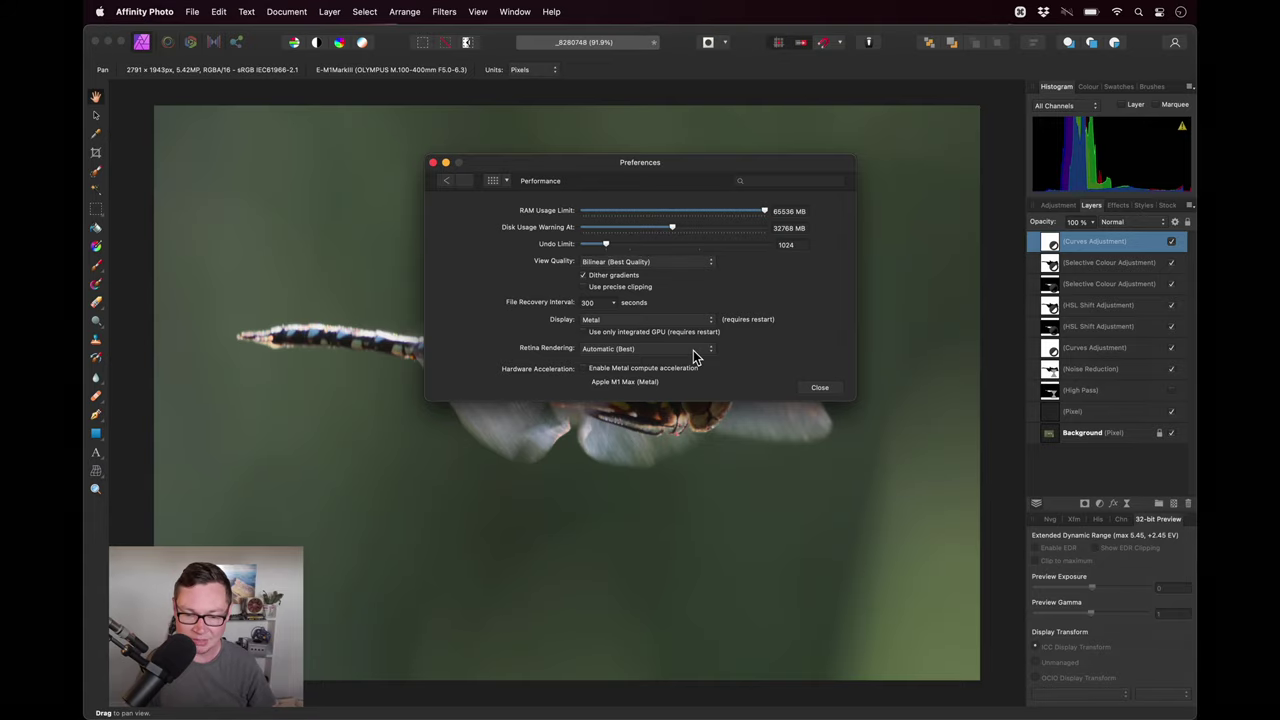
{"action": "left_click", "coordinate": [643, 368]}
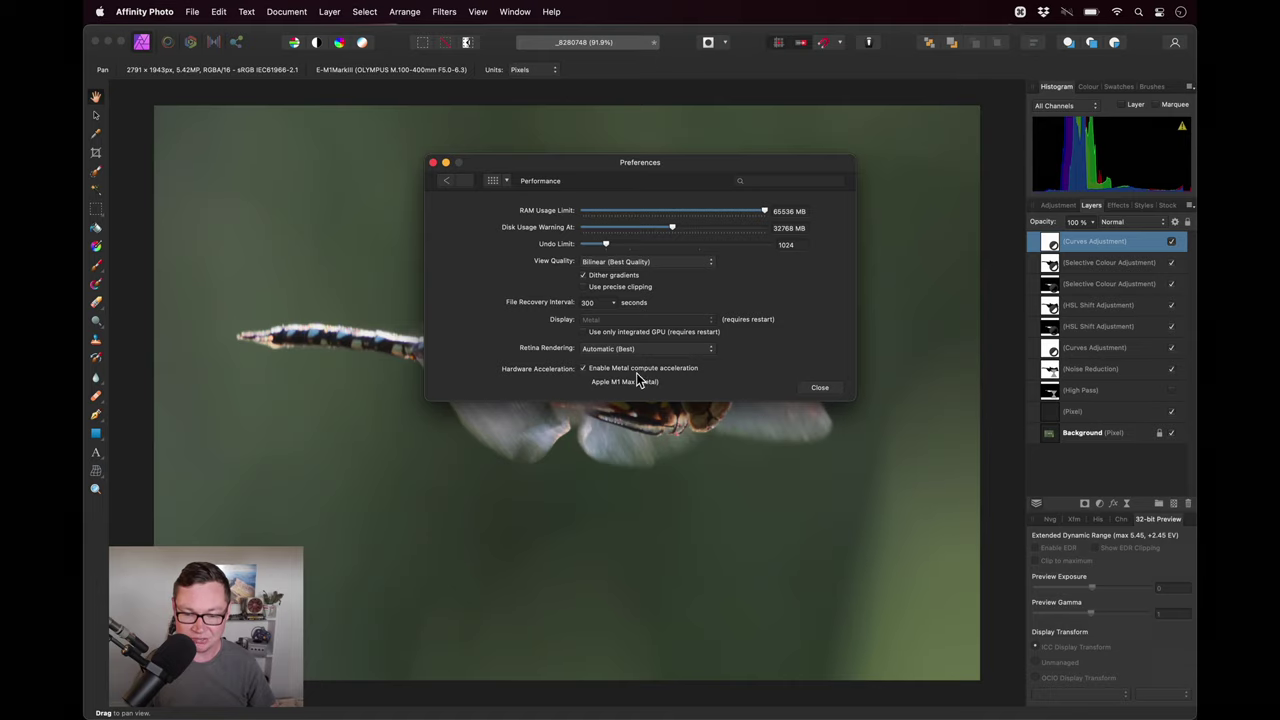
{"action": "left_click", "coordinate": [809, 394]}
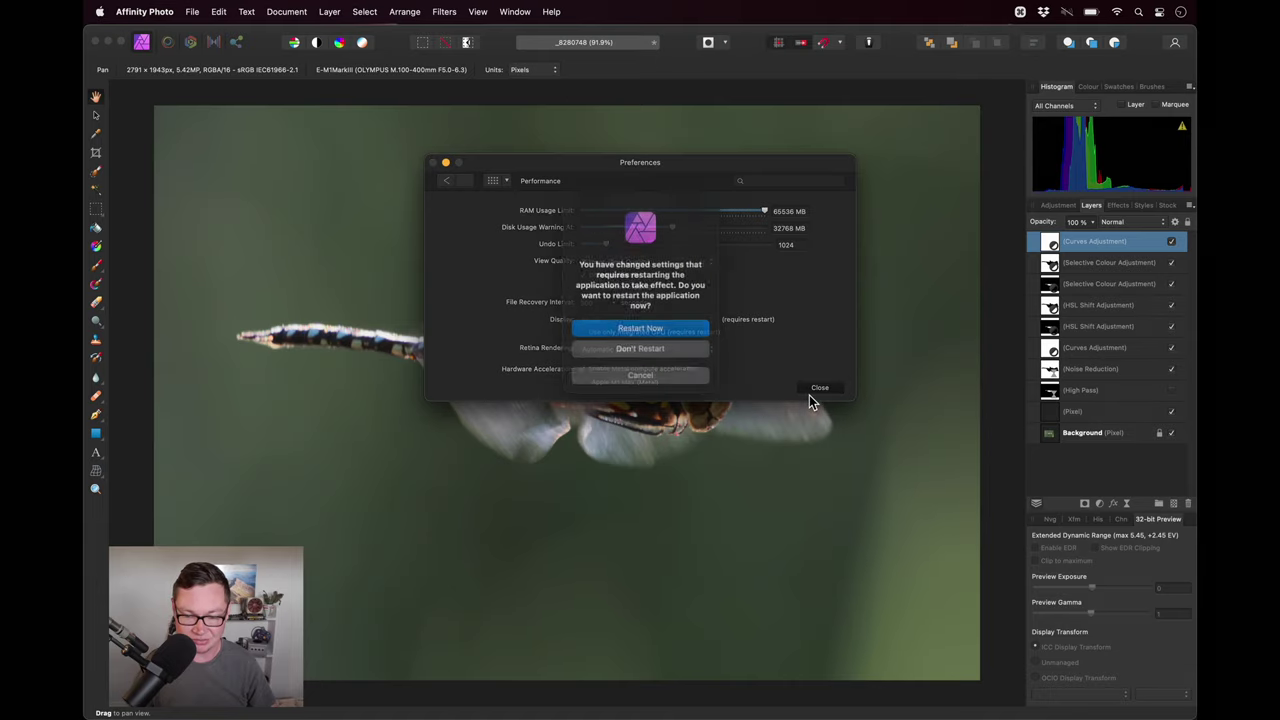
{"action": "left_click", "coordinate": [672, 351]}
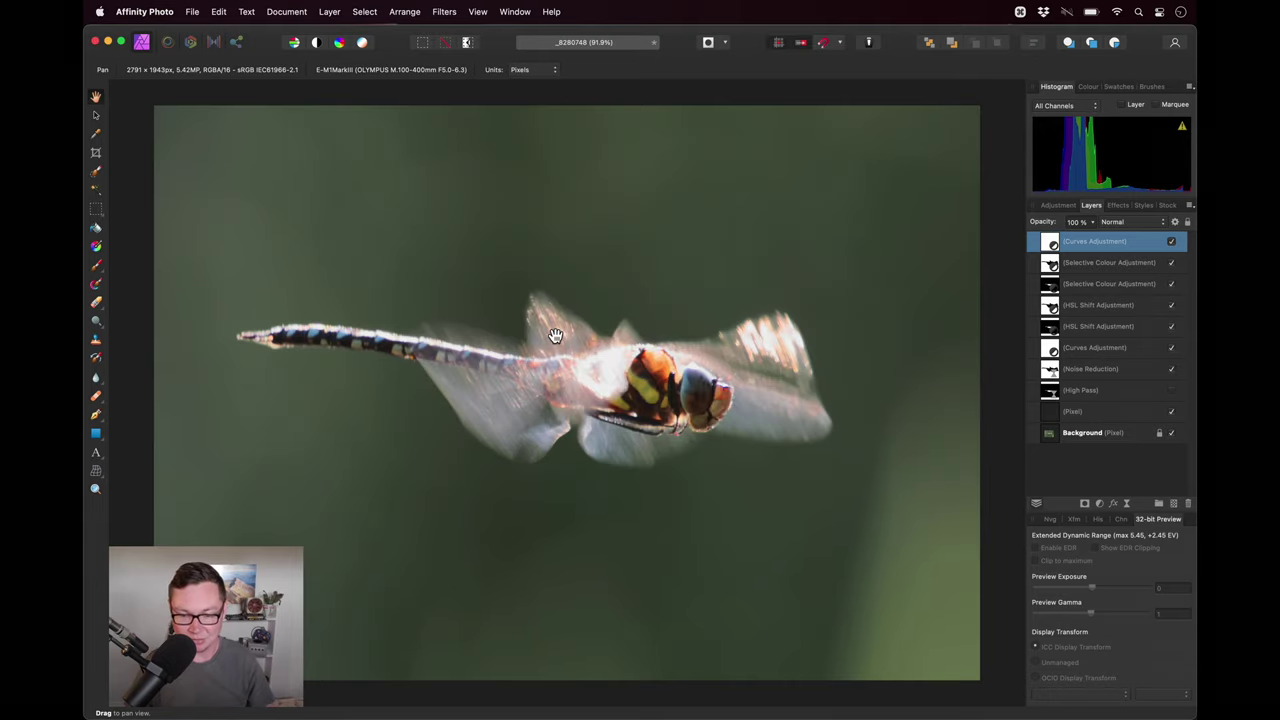
- Open the built-in display's detailed settings via Apple menu > System Preferences > Displays
{"action": "left_click", "coordinate": [99, 11]}
{"action": "left_click", "coordinate": [121, 54]}
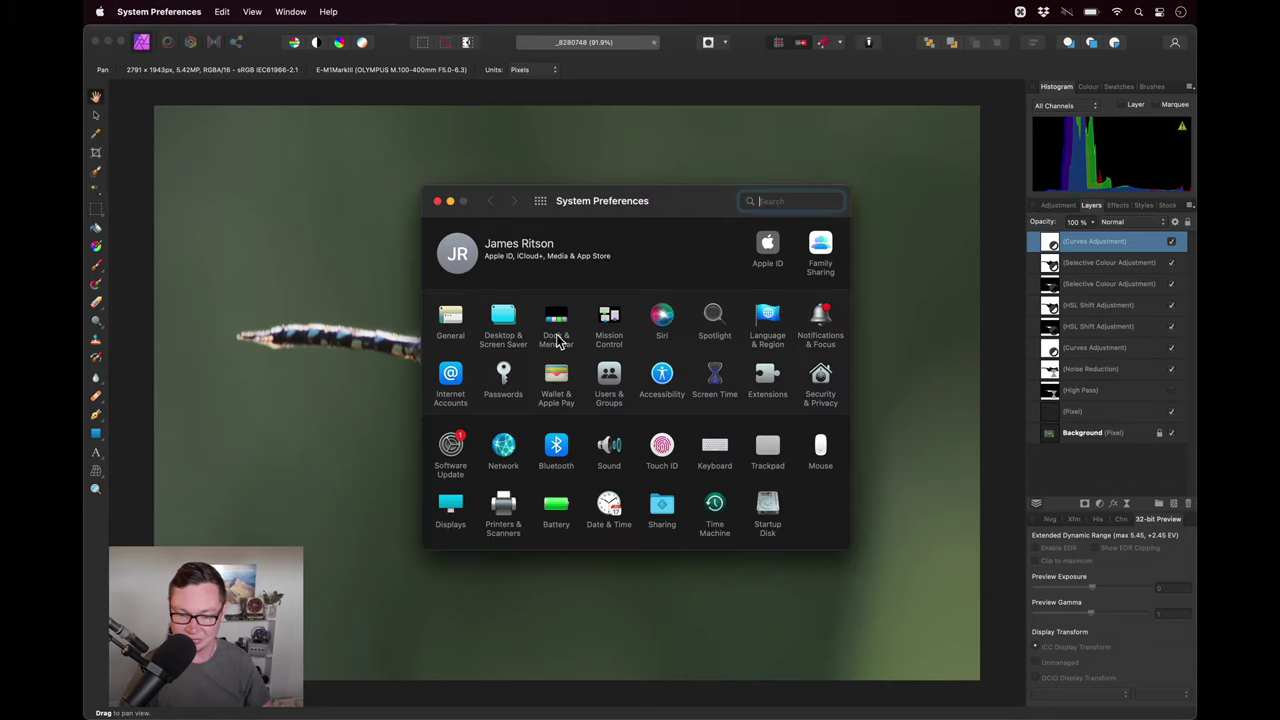
{"action": "left_click", "coordinate": [460, 507]}
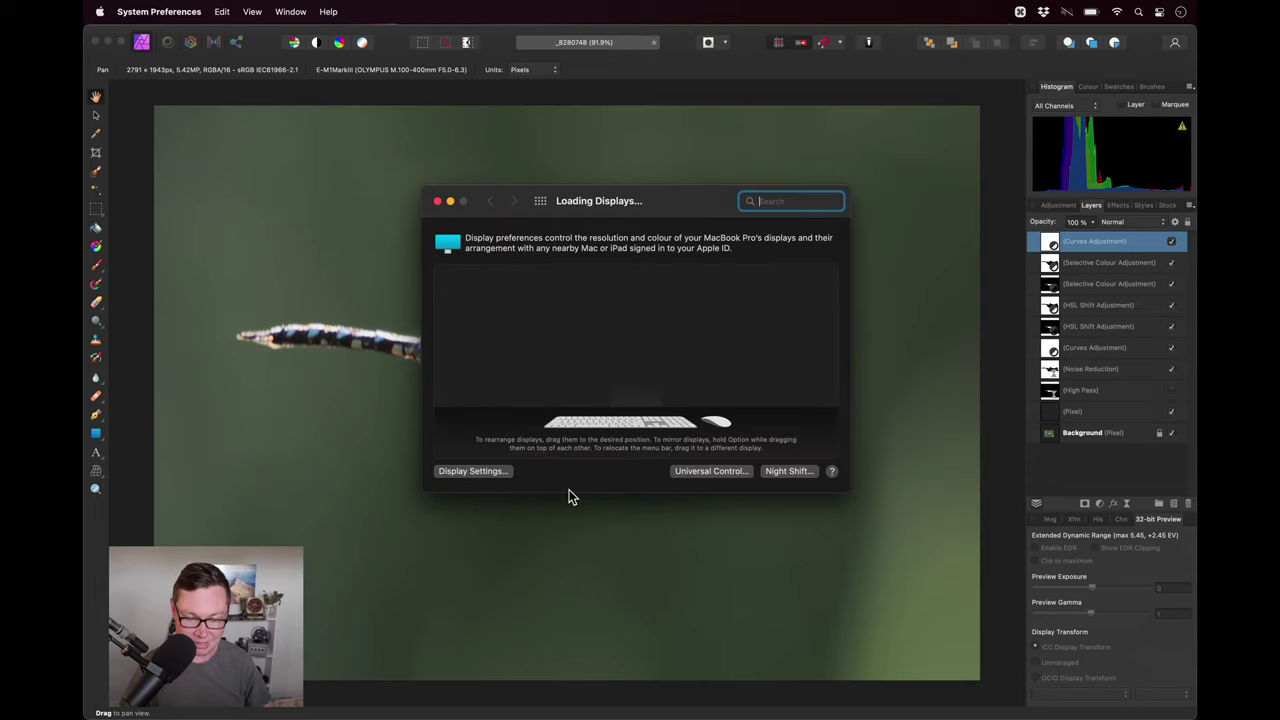
{"action": "left_click", "coordinate": [470, 471]}
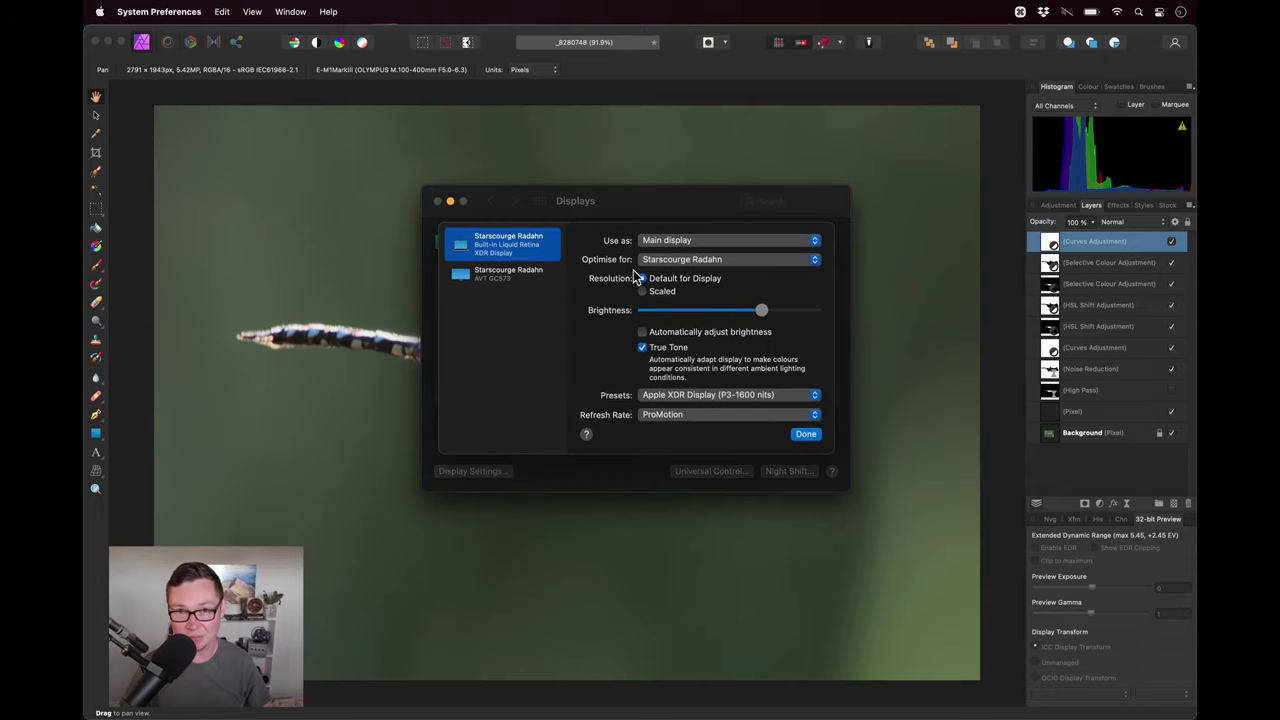